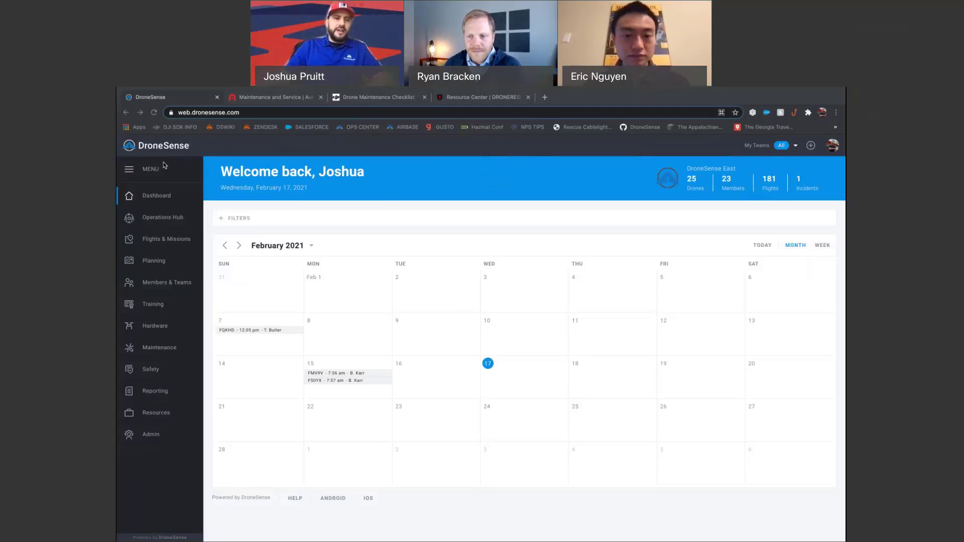
# Step: Open the Training page listing Level 1 UAS Thermography, NIST Evaluation and Pruitt Part 107 Certification
pyautogui.click(155, 305)
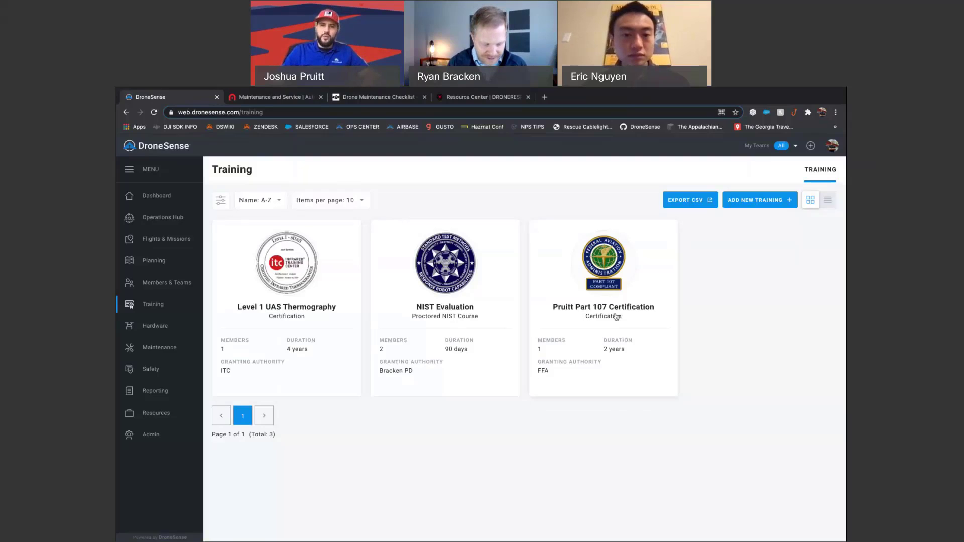
# Step: Review the Level 1 UAS Thermography certification: ITC authority, 4-year duration, one member, notifications
pyautogui.click(331, 291)
pyautogui.scroll(-1, 339, 293)
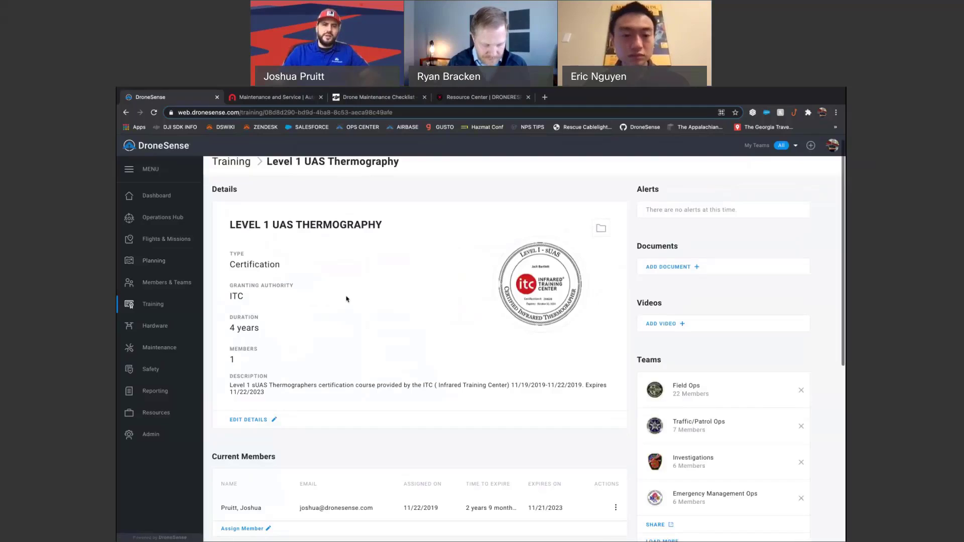
pyautogui.scroll(-1, 322, 297)
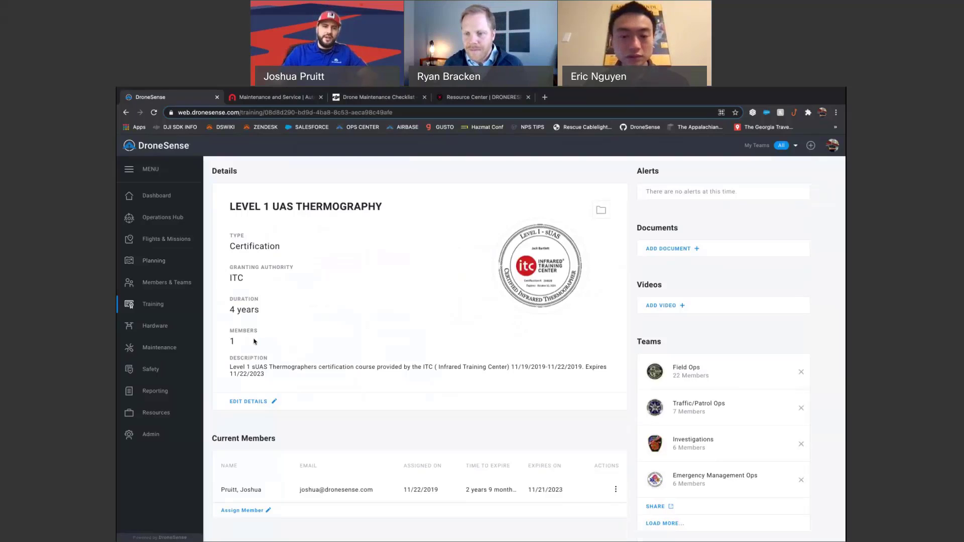
pyautogui.scroll(-1, 241, 338)
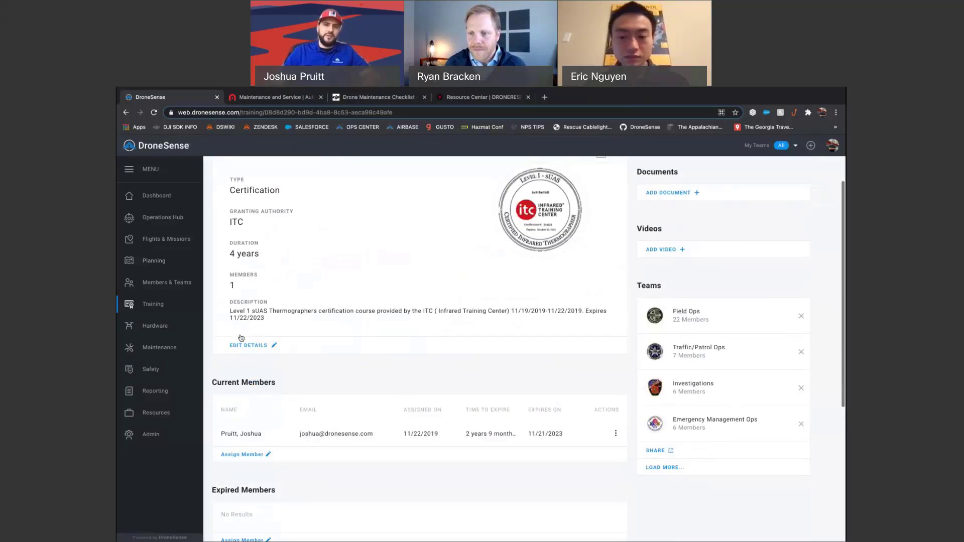
pyautogui.scroll(-1, 241, 338)
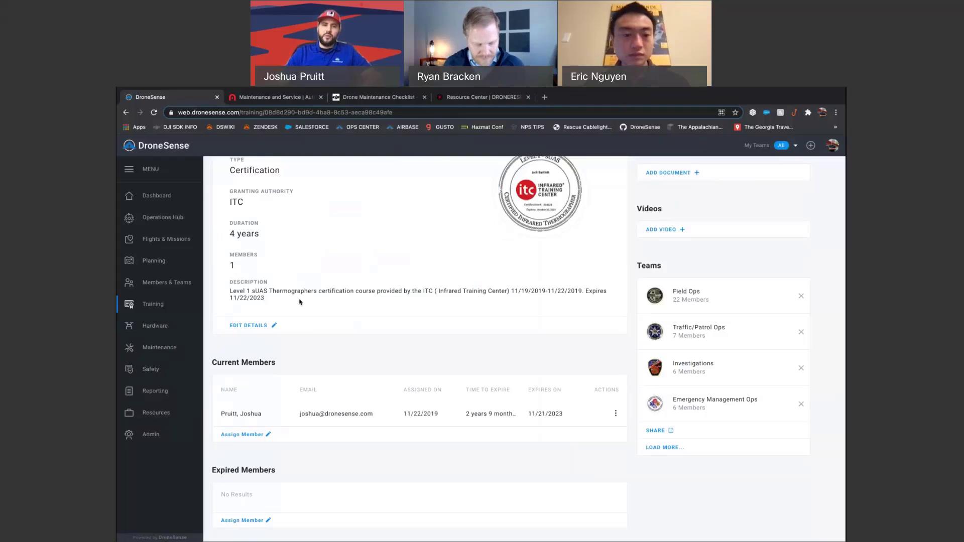
pyautogui.scroll(-2, 432, 322)
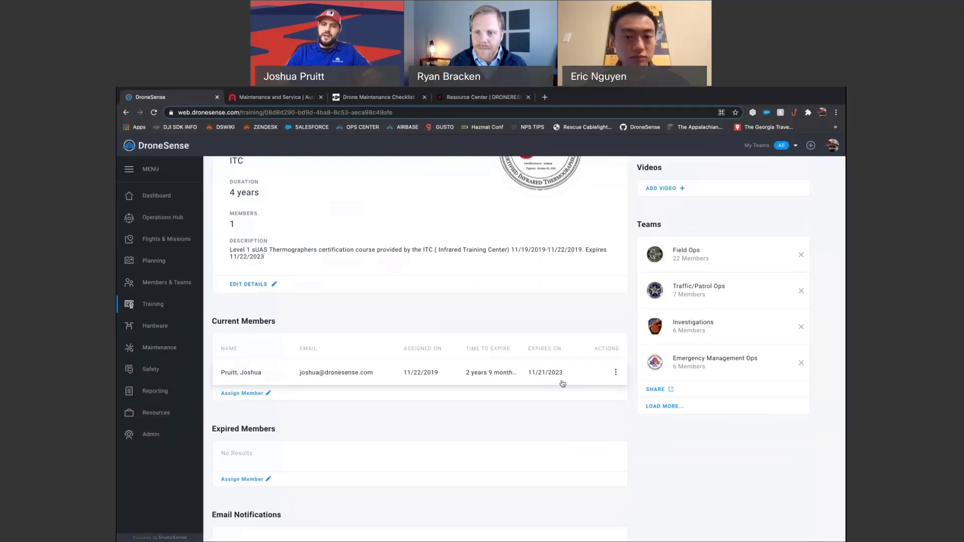
pyautogui.scroll(3, 652, 307)
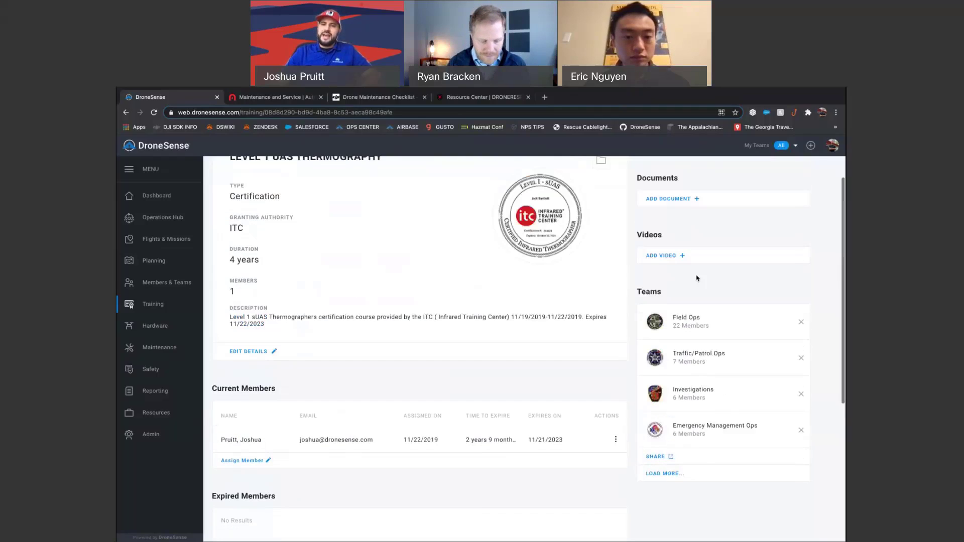
pyautogui.scroll(-1, 703, 309)
pyautogui.scroll(-1, 703, 309)
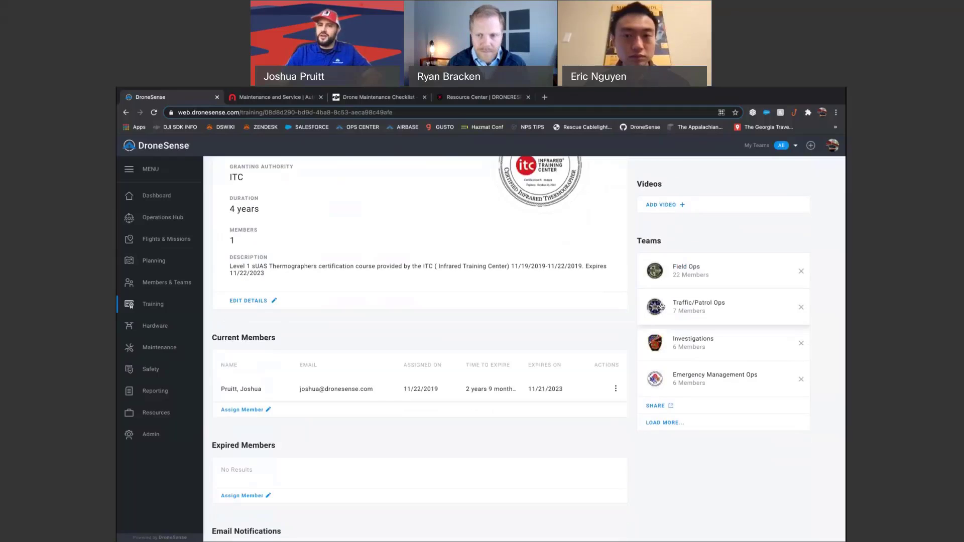
pyautogui.scroll(-5, 602, 338)
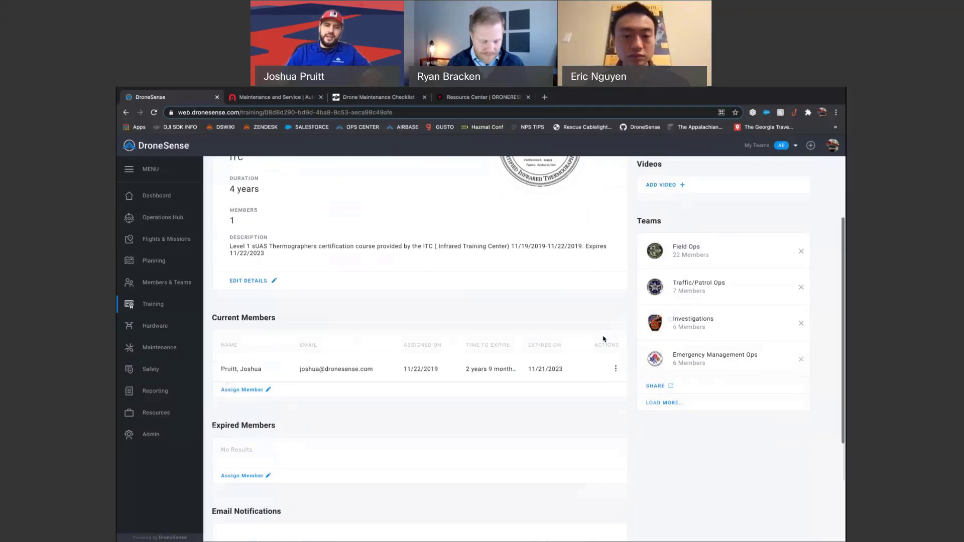
pyautogui.scroll(-4, 658, 378)
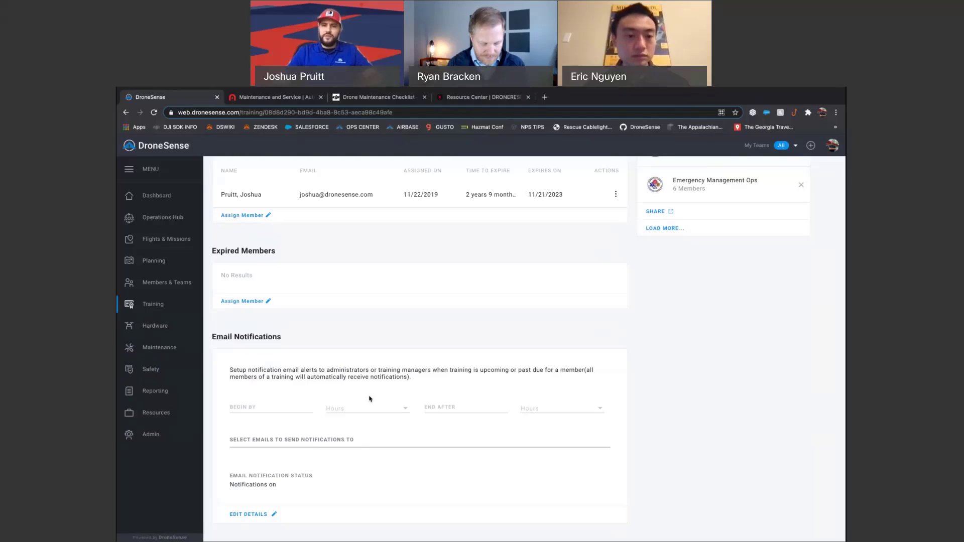
pyautogui.scroll(-1, 548, 406)
pyautogui.scroll(6, 547, 407)
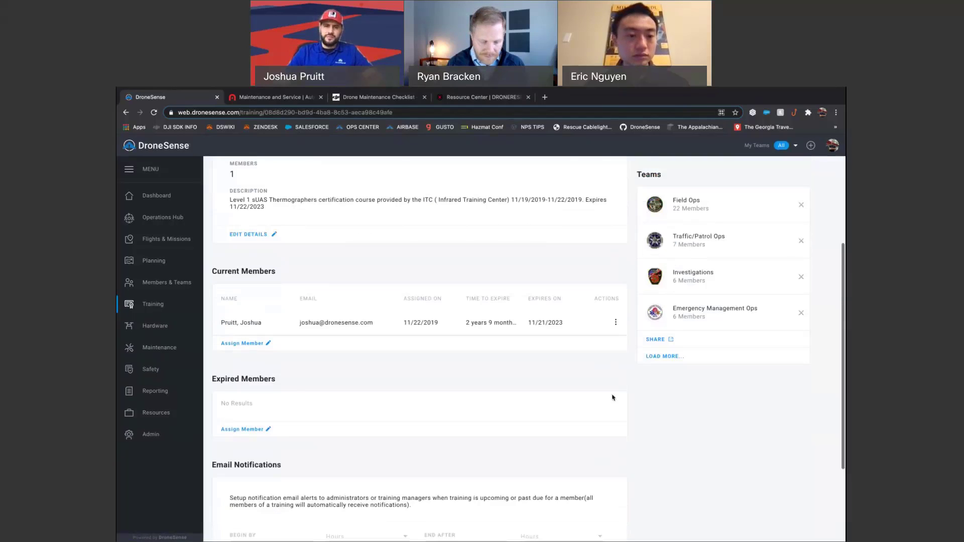
pyautogui.scroll(1, 614, 398)
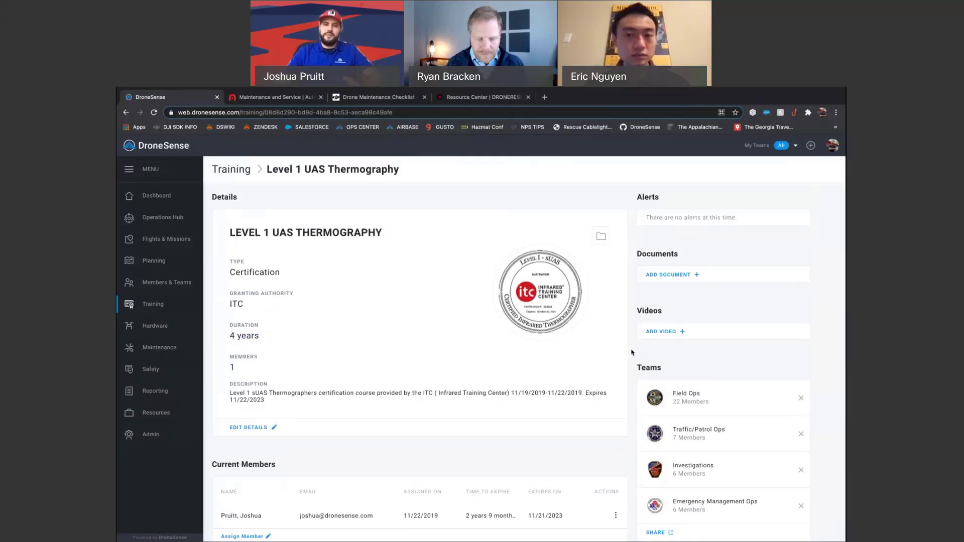
# Step: Return to the Training list and review the proctored 90-day NIST Evaluation course with two members
pyautogui.click(231, 171)
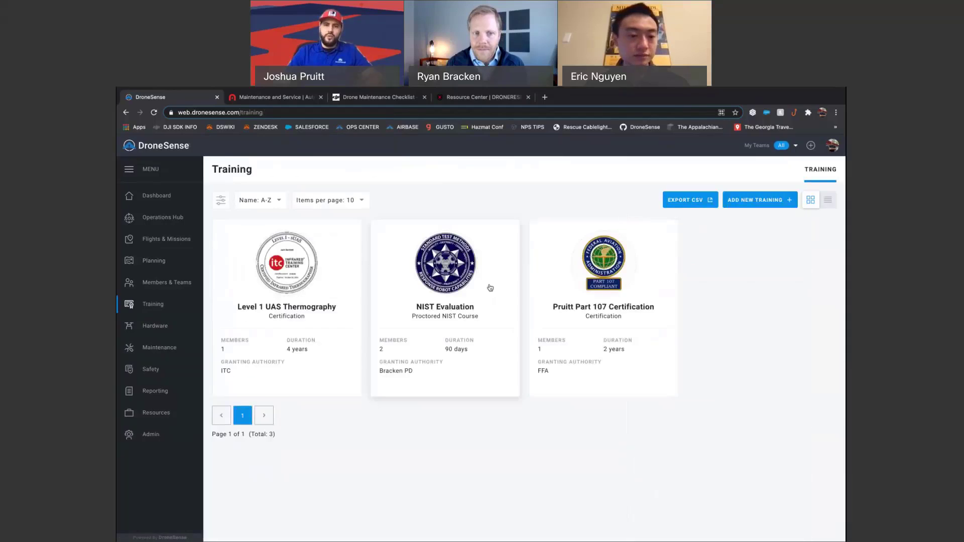
pyautogui.click(445, 262)
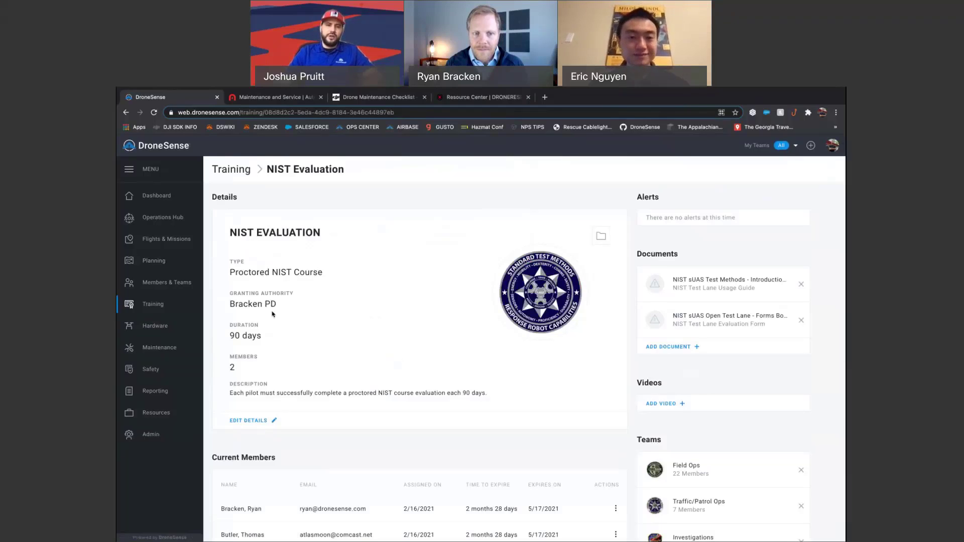
pyautogui.scroll(-1, 306, 292)
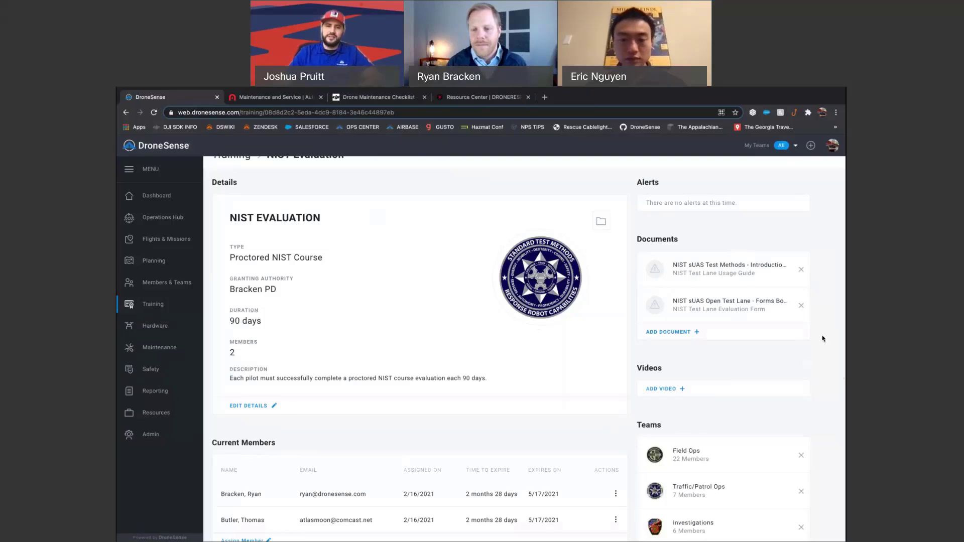
pyautogui.scroll(-1, 824, 339)
pyautogui.scroll(-1, 822, 337)
pyautogui.scroll(-2, 345, 323)
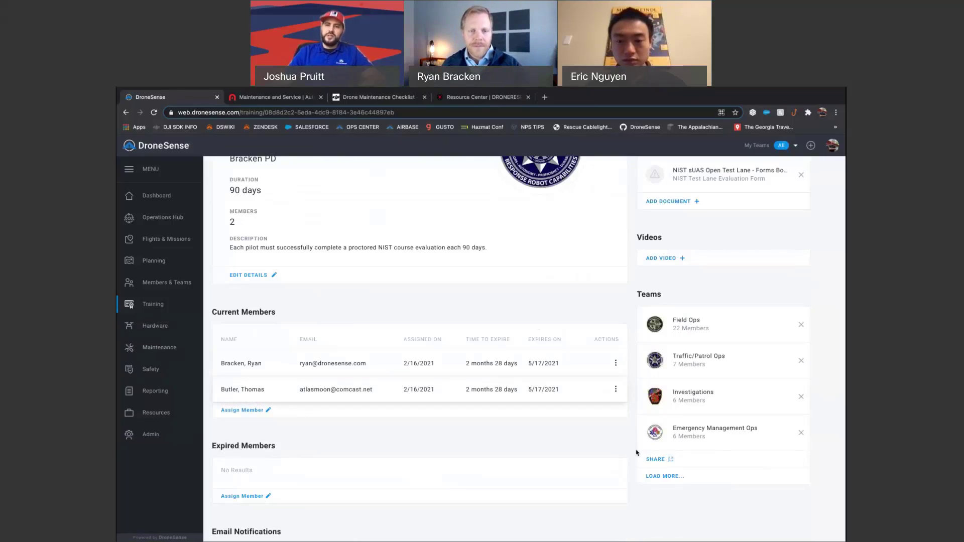
pyautogui.scroll(-3, 675, 375)
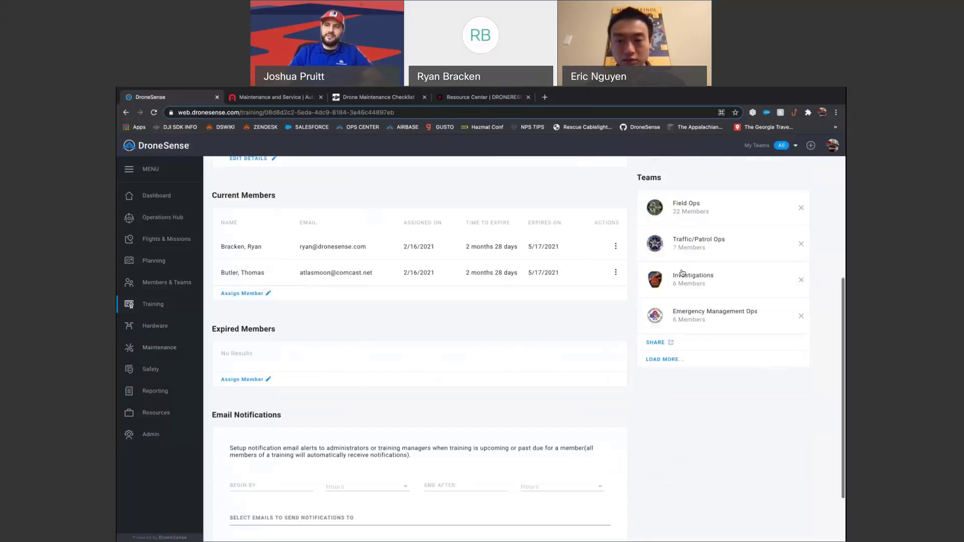
pyautogui.scroll(-1, 682, 273)
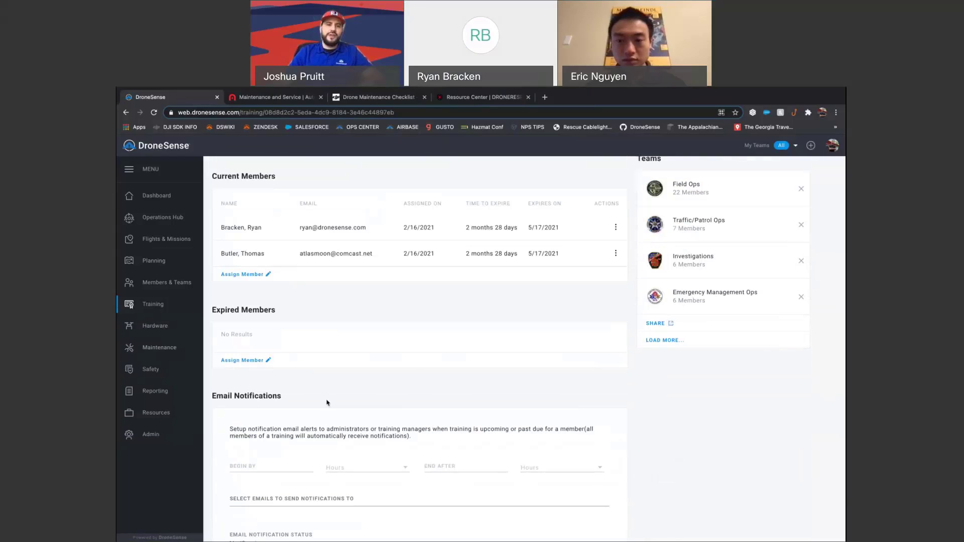
pyautogui.scroll(-2, 372, 400)
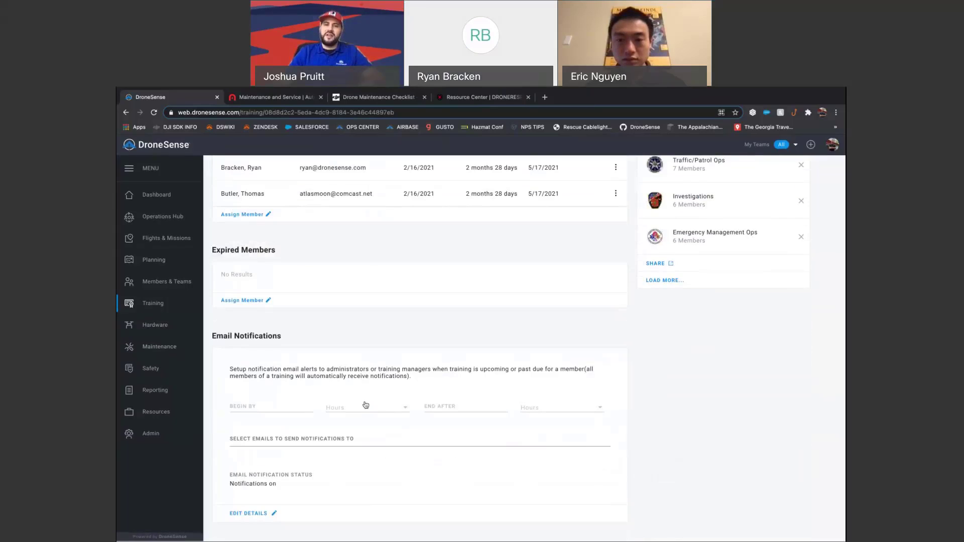
pyautogui.scroll(10, 392, 394)
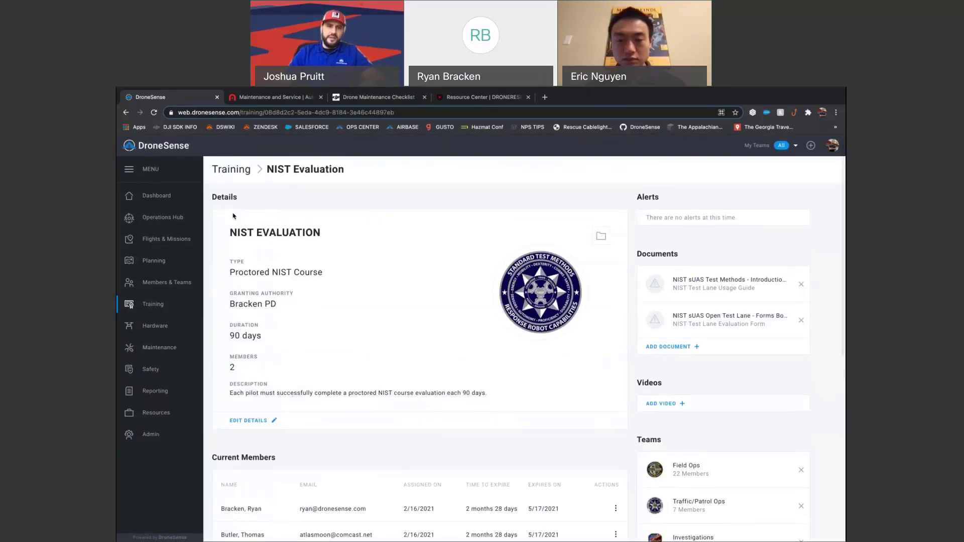
# Step: Start a new training from the Training list, inspect its name and Teams fields, then cancel unsaved
pyautogui.click(234, 170)
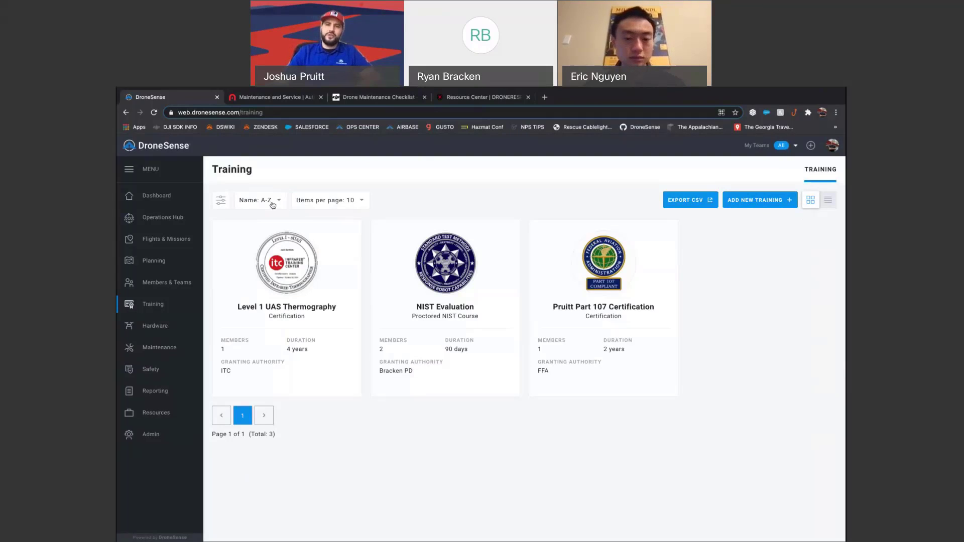
pyautogui.click(772, 204)
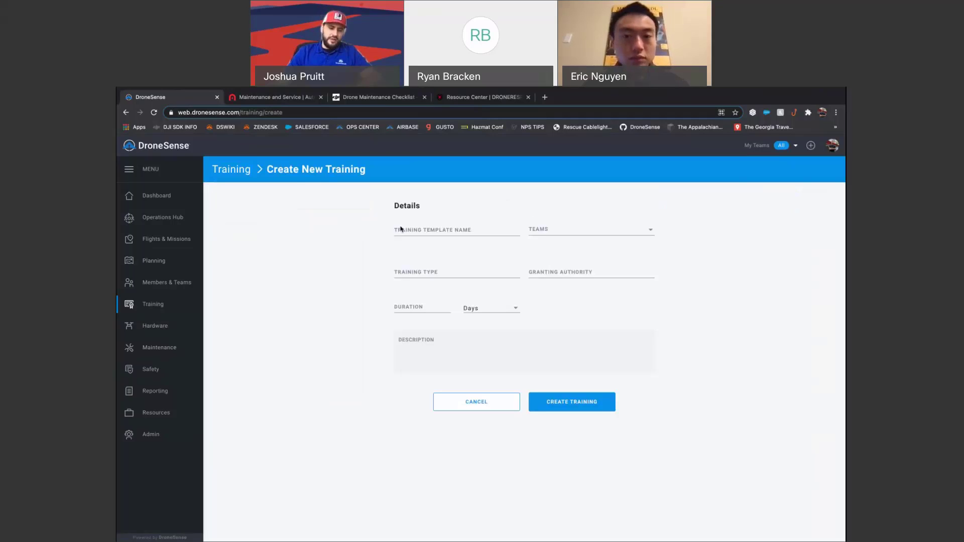
pyautogui.click(424, 232)
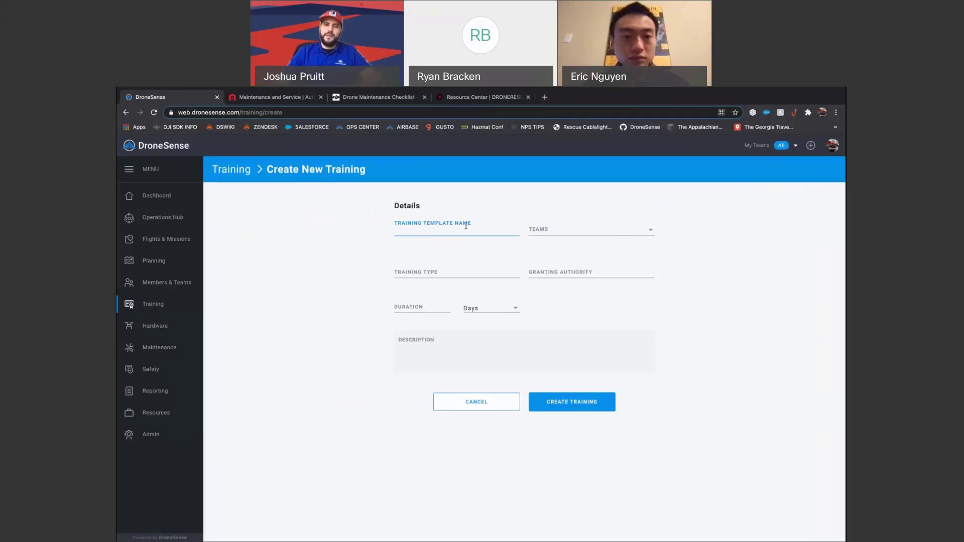
pyautogui.click(597, 228)
pyautogui.click(368, 258)
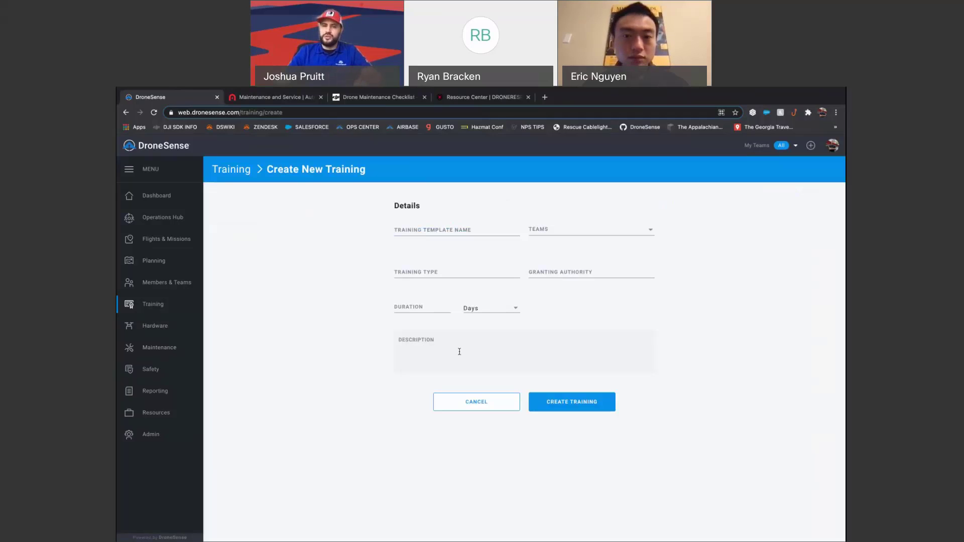
pyautogui.click(472, 403)
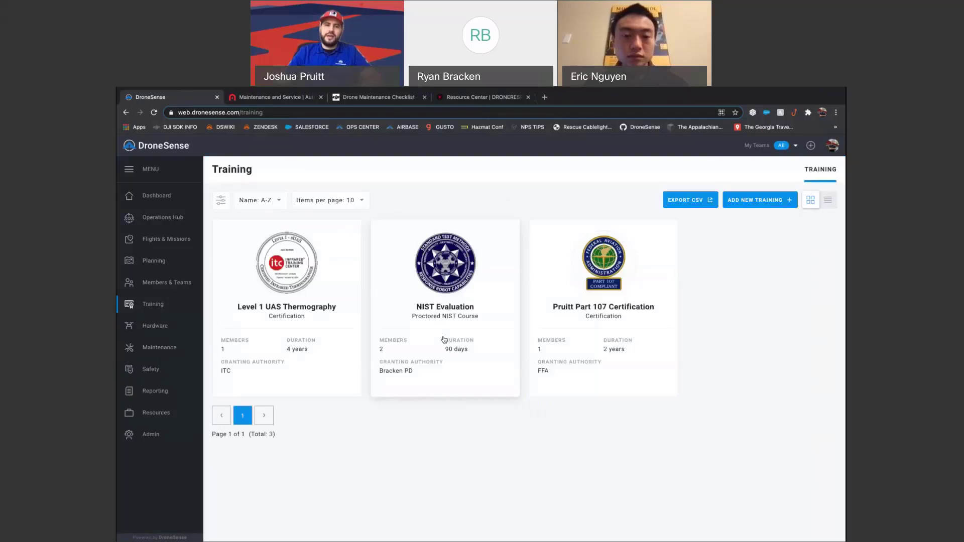
pyautogui.click(421, 365)
pyautogui.scroll(-3, 417, 363)
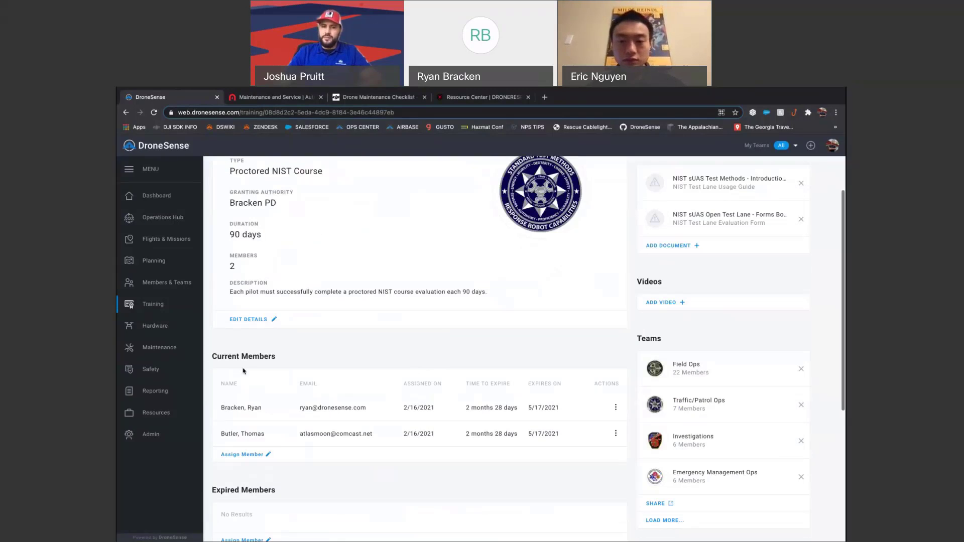
pyautogui.scroll(-1, 397, 372)
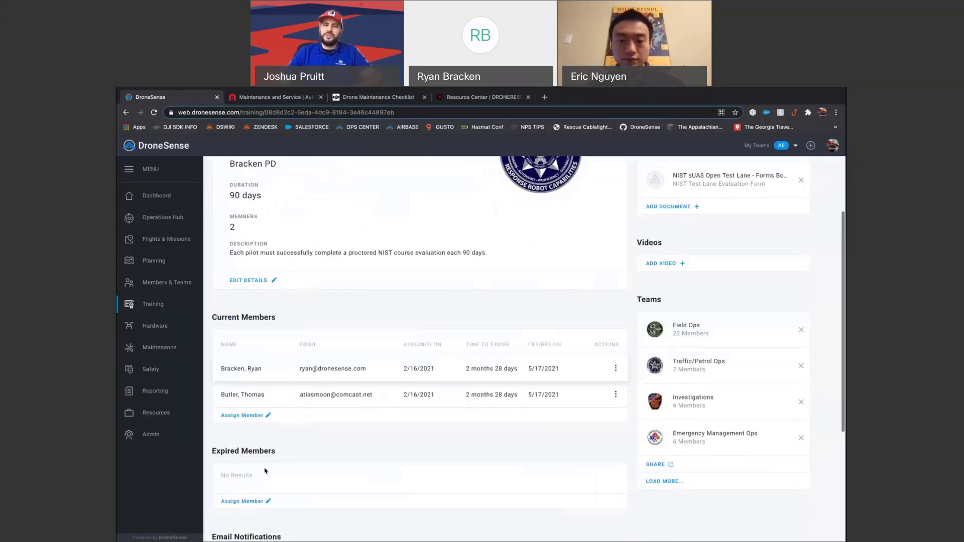
pyautogui.scroll(4, 348, 445)
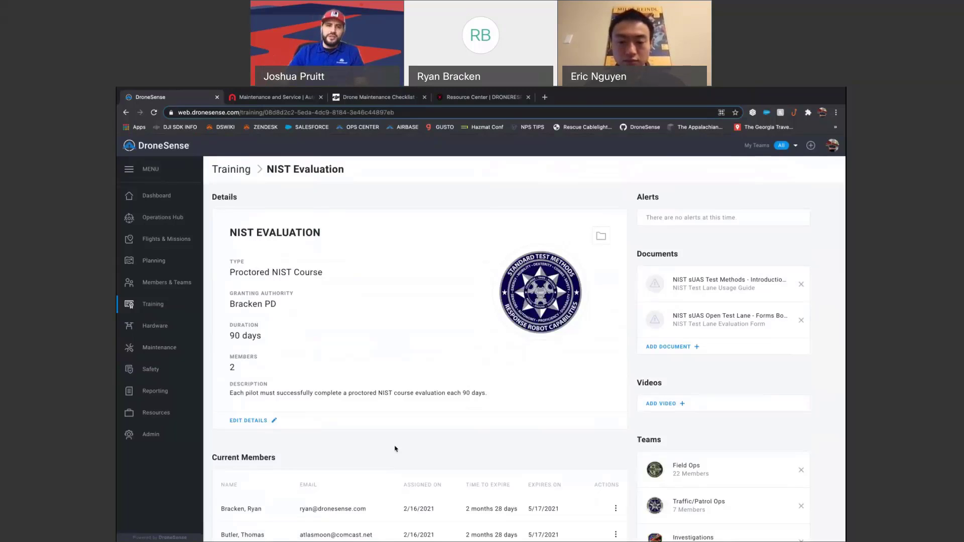
pyautogui.click(237, 171)
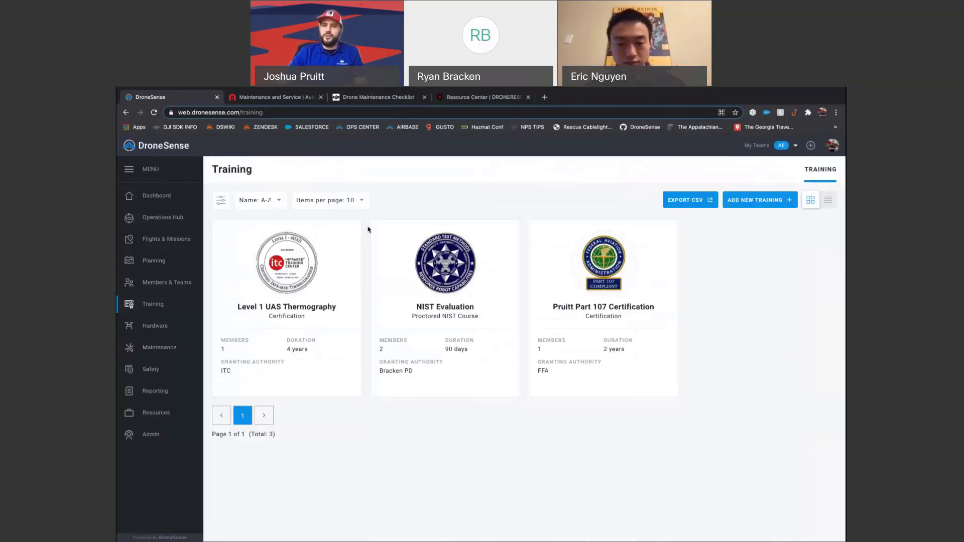
# Step: Browse the Members & Teams directory's member cards and move to page 2
pyautogui.click(170, 284)
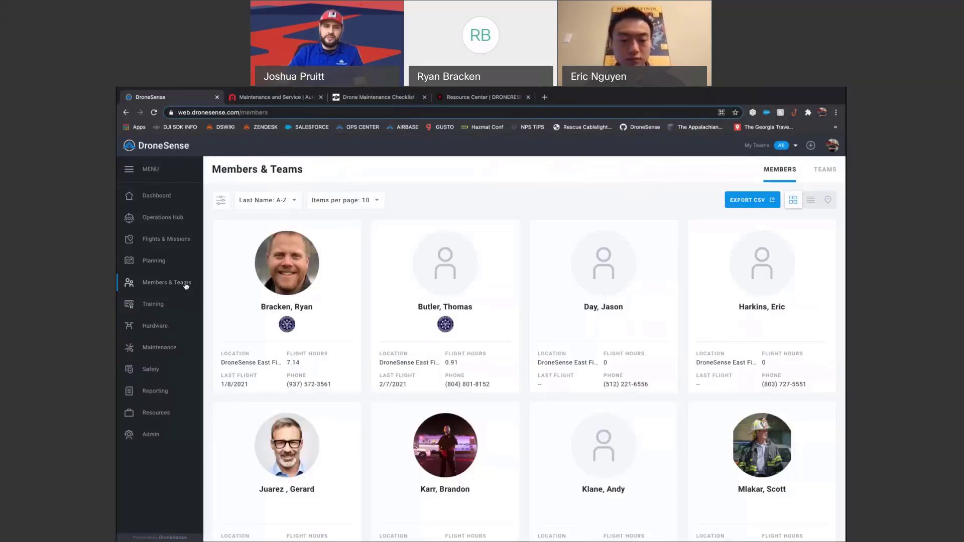
pyautogui.scroll(-1, 444, 298)
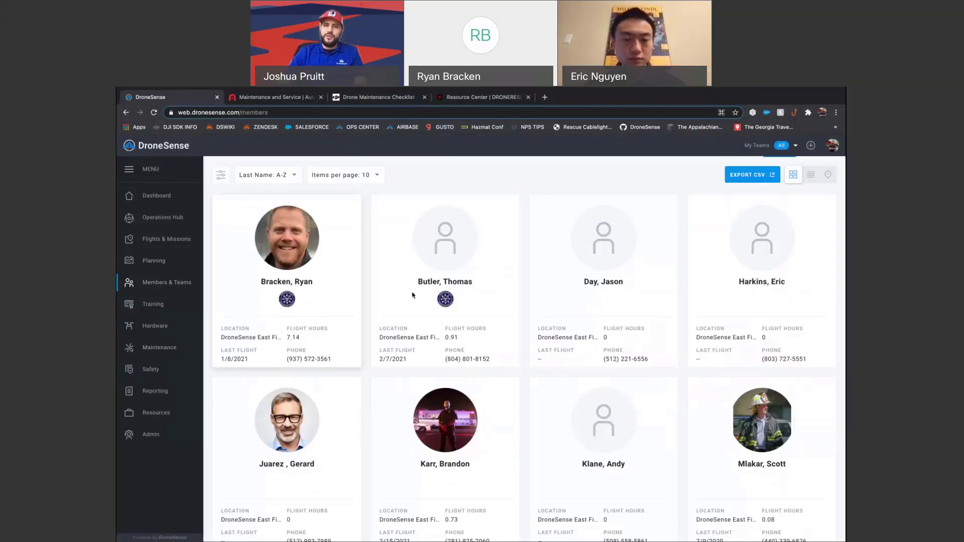
pyautogui.scroll(-2, 552, 357)
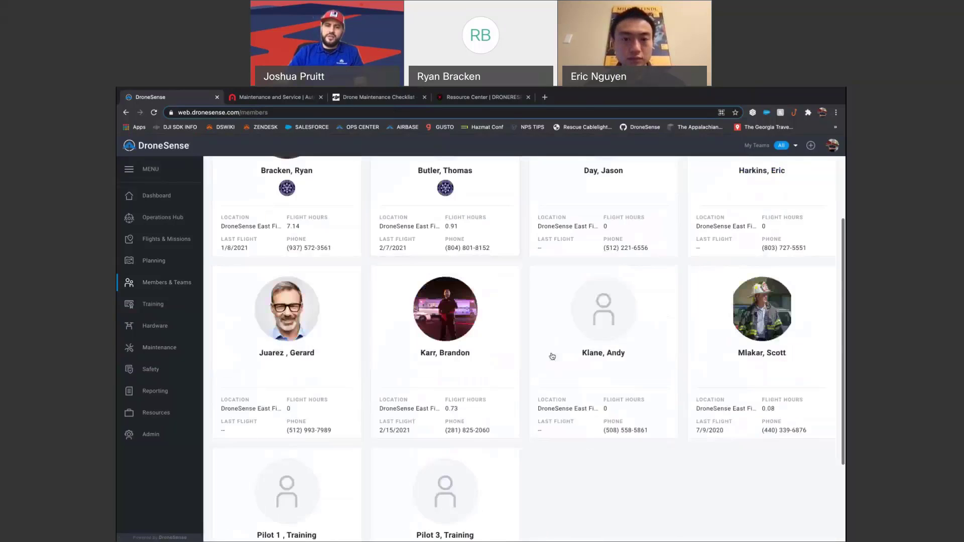
pyautogui.scroll(-3, 552, 357)
pyautogui.click(264, 515)
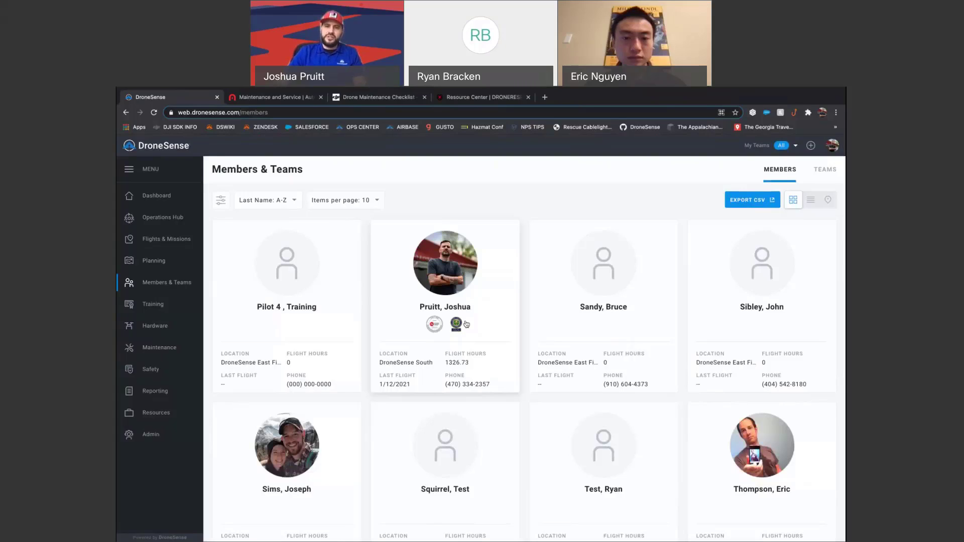
# Step: Open the DroneSense South member's profile and view the NIST Evaluation training option without assigning it
pyautogui.click(484, 303)
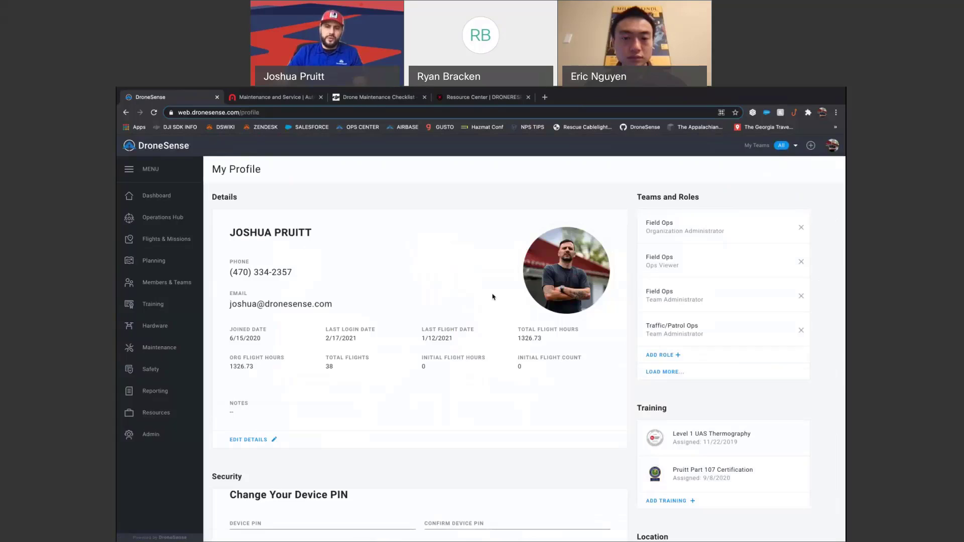
pyautogui.scroll(-1, 653, 375)
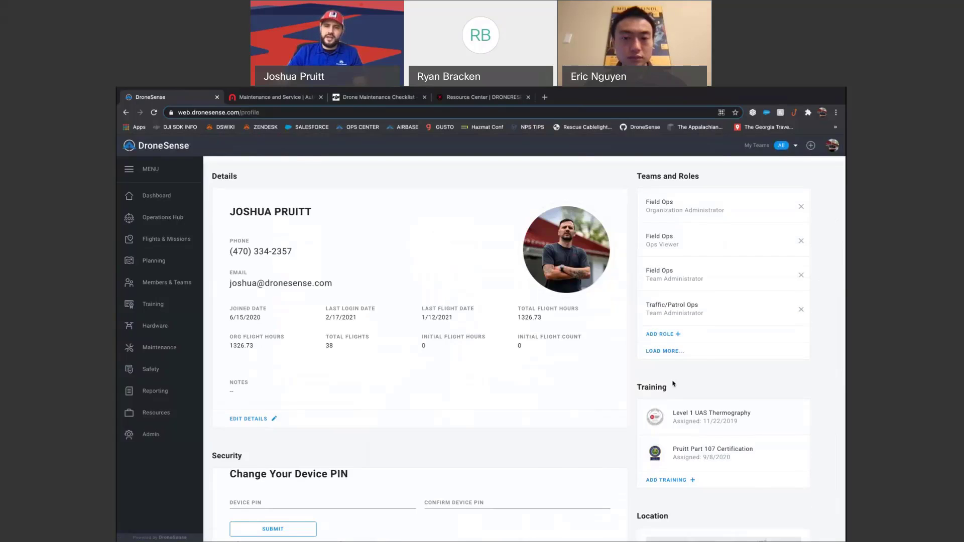
pyautogui.scroll(-2, 673, 384)
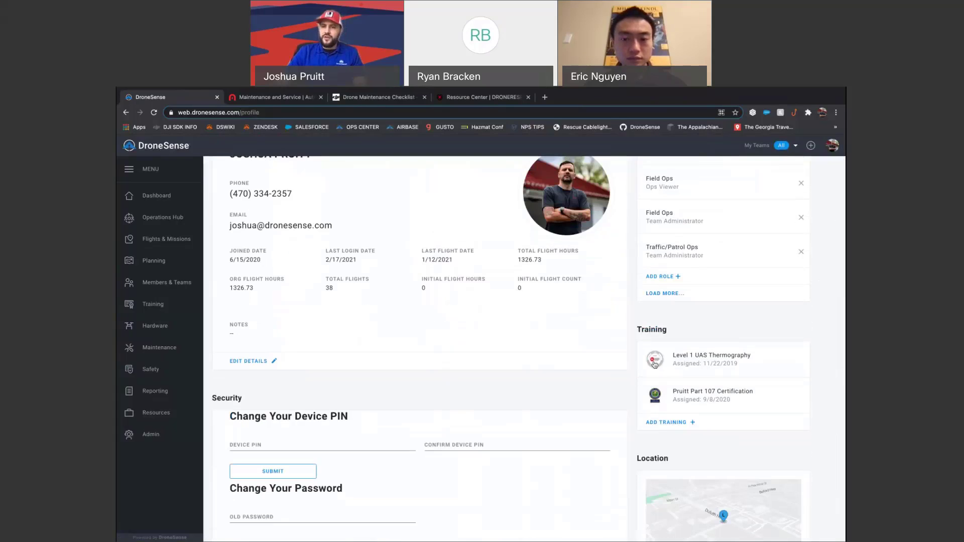
pyautogui.click(668, 424)
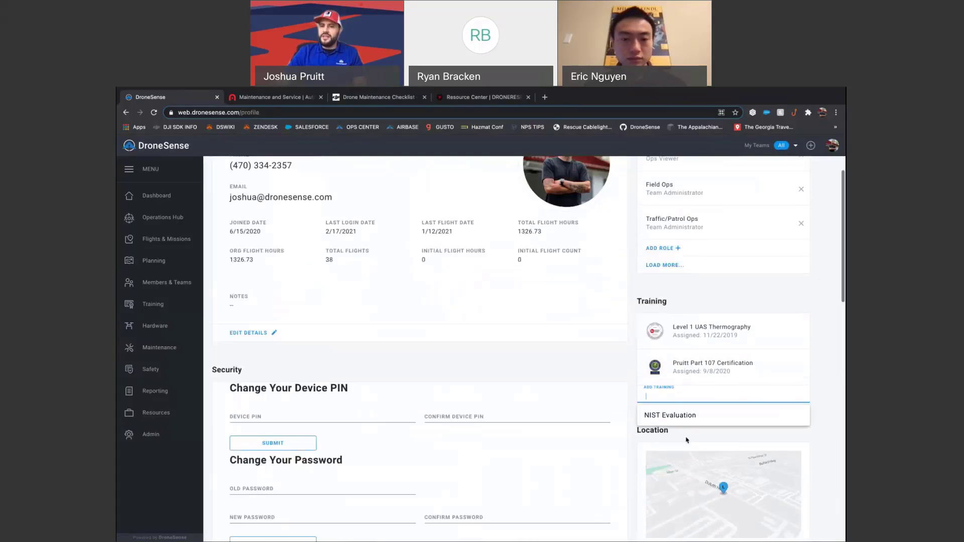
pyautogui.scroll(1, 683, 418)
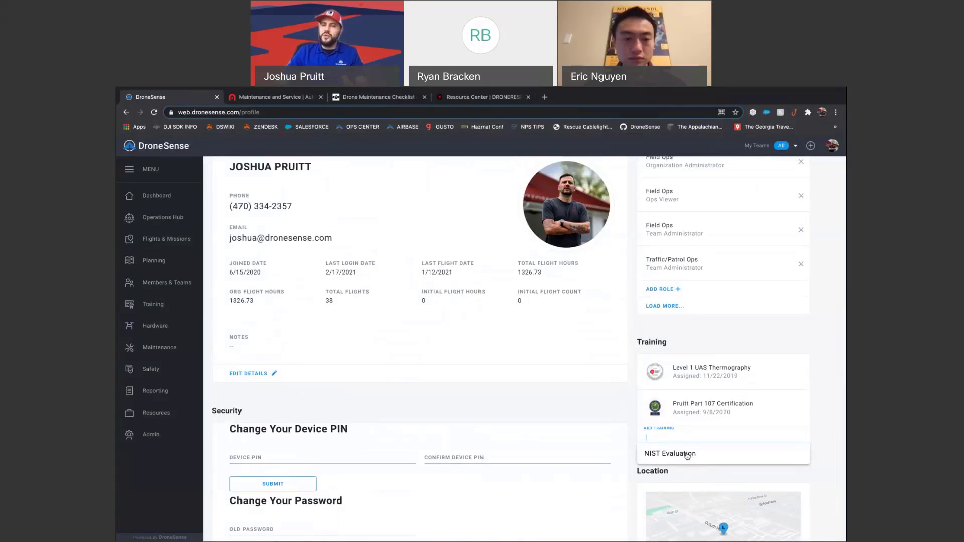
pyautogui.scroll(1, 661, 336)
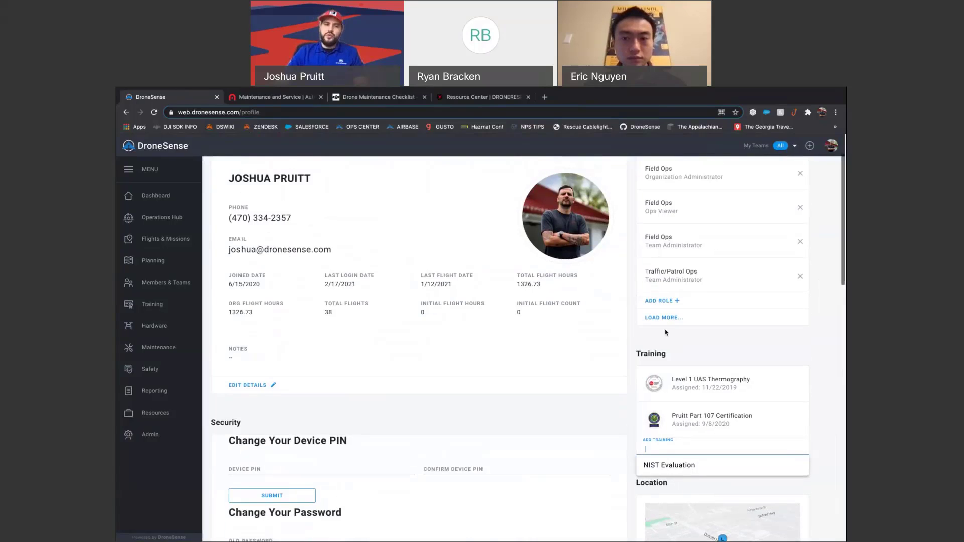
pyautogui.click(667, 336)
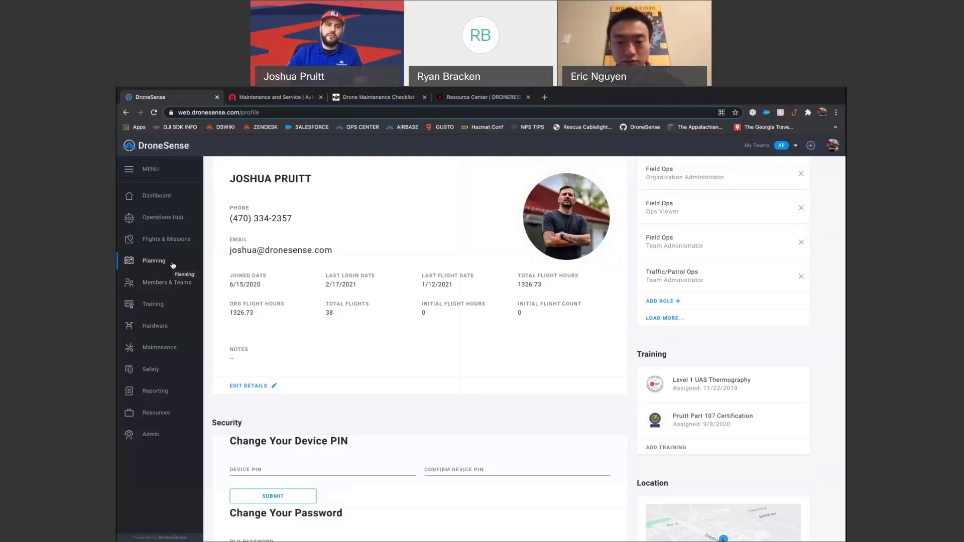
# Step: Return to the Training page showing its three certifications, including Pruitt Part 107 Certification
pyautogui.click(155, 305)
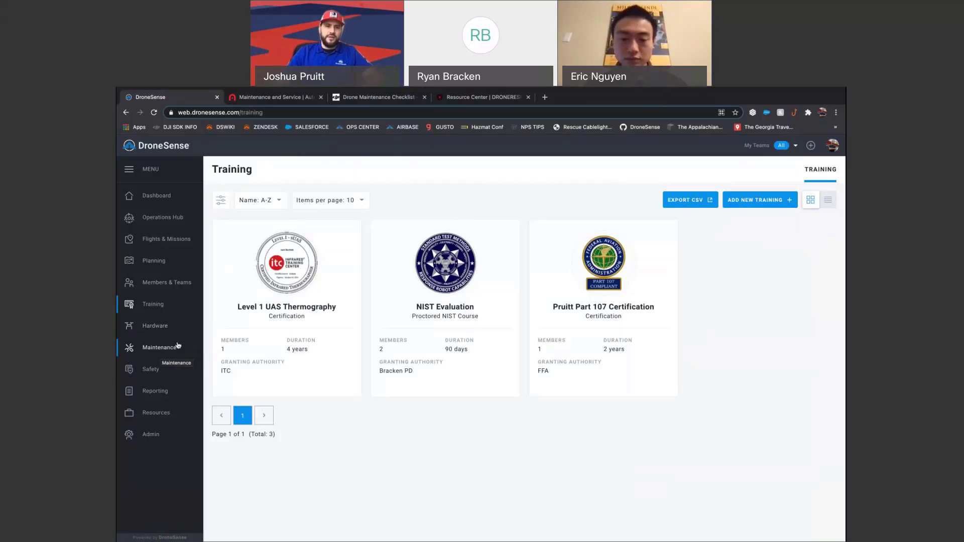
# Step: Open Maintenance to list the Matrice 200 Series Airframe and Propulsion procedures, 20 minutes each
pyautogui.click(160, 349)
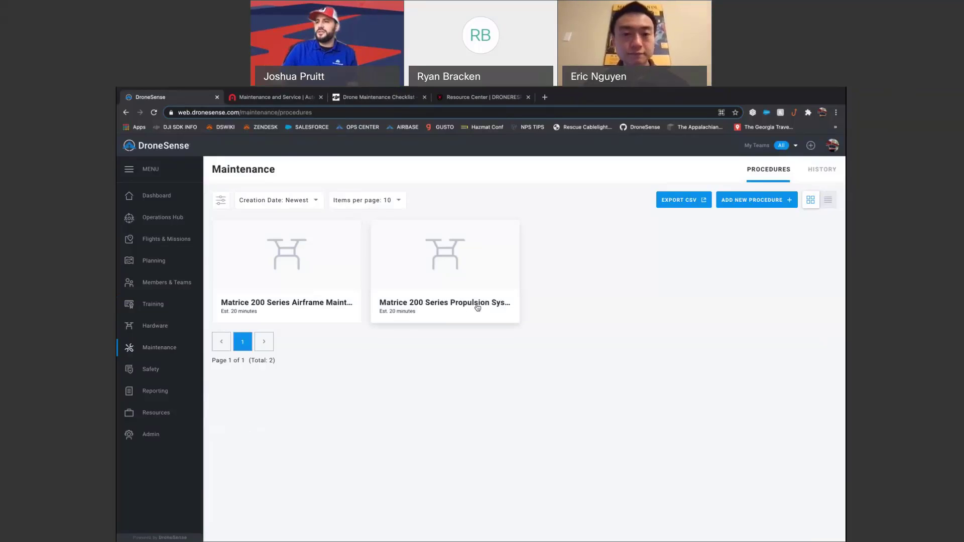
# Step: Review the Matrice 200 Series Airframe Maintenance procedure: 11 steps, one DJI guide, four teams
pyautogui.click(275, 302)
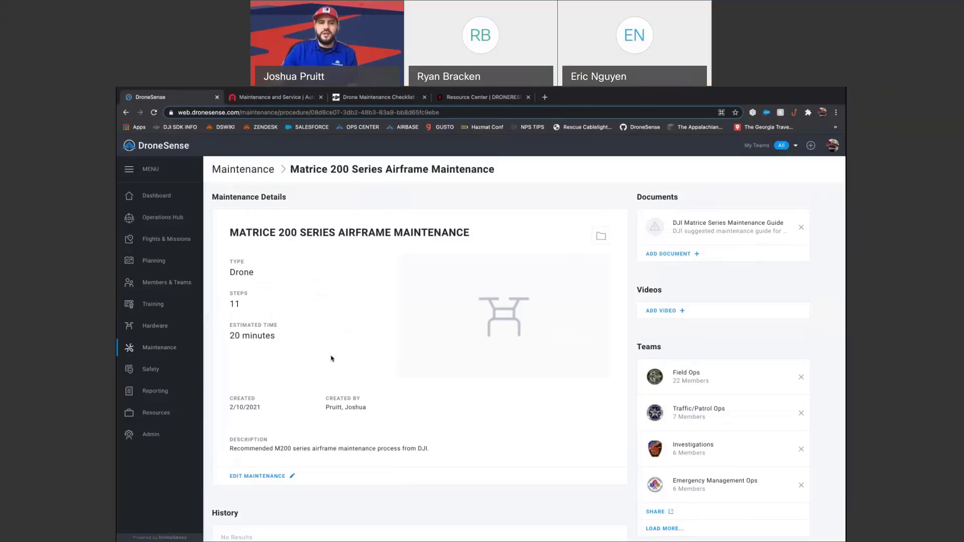
pyautogui.scroll(-1, 312, 349)
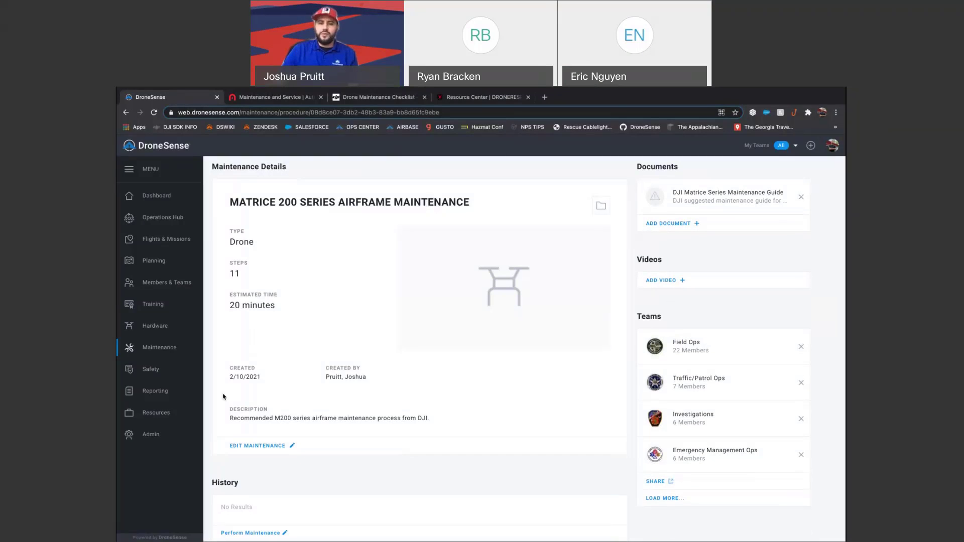
pyautogui.scroll(-1, 382, 377)
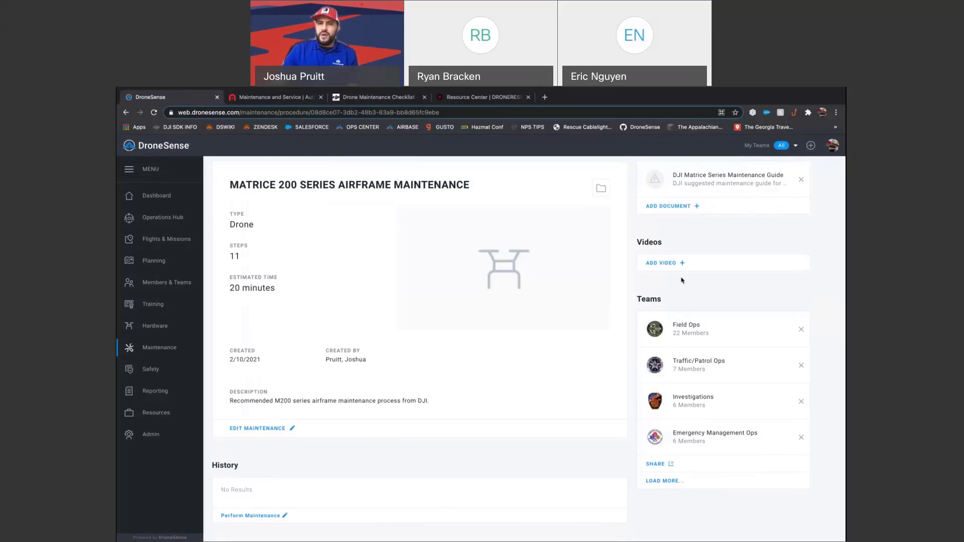
pyautogui.scroll(1, 682, 280)
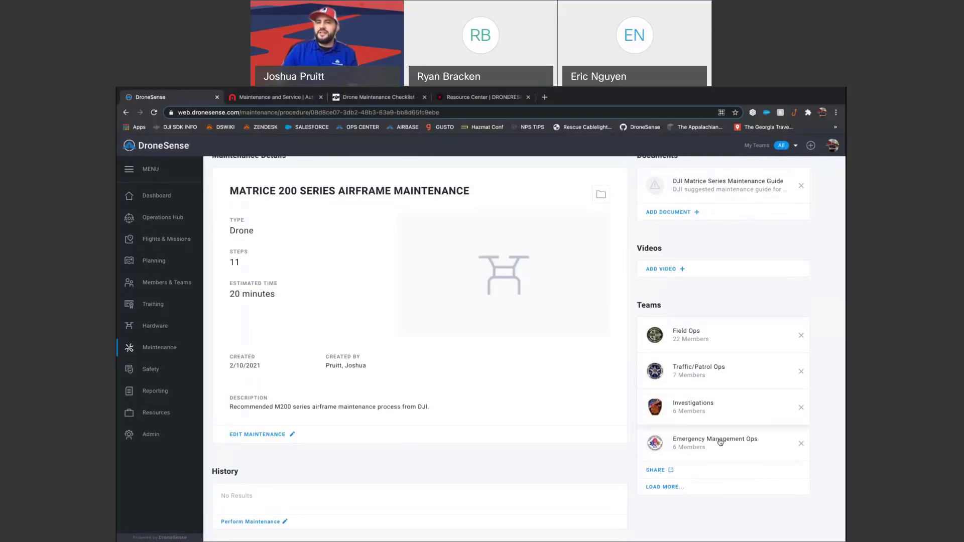
pyautogui.scroll(2, 646, 293)
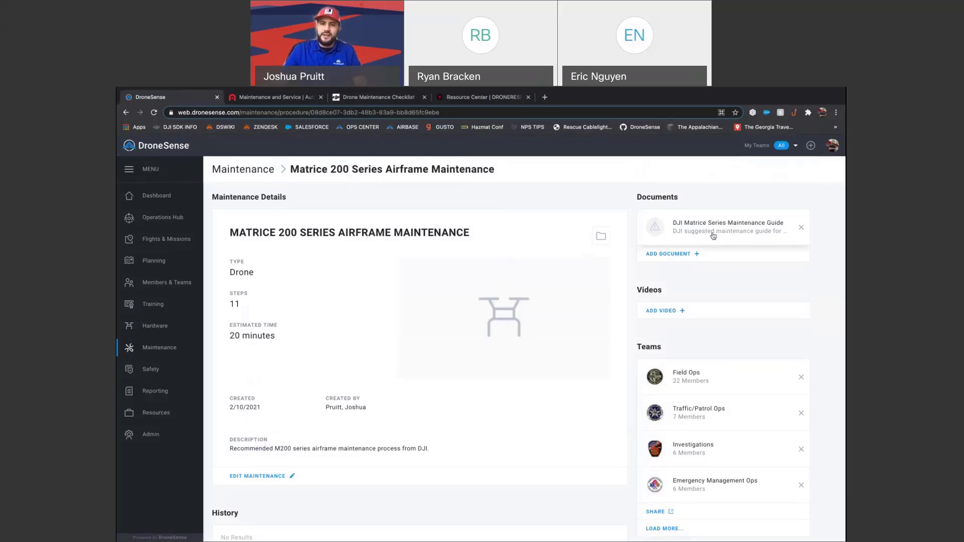
pyautogui.scroll(-1, 632, 291)
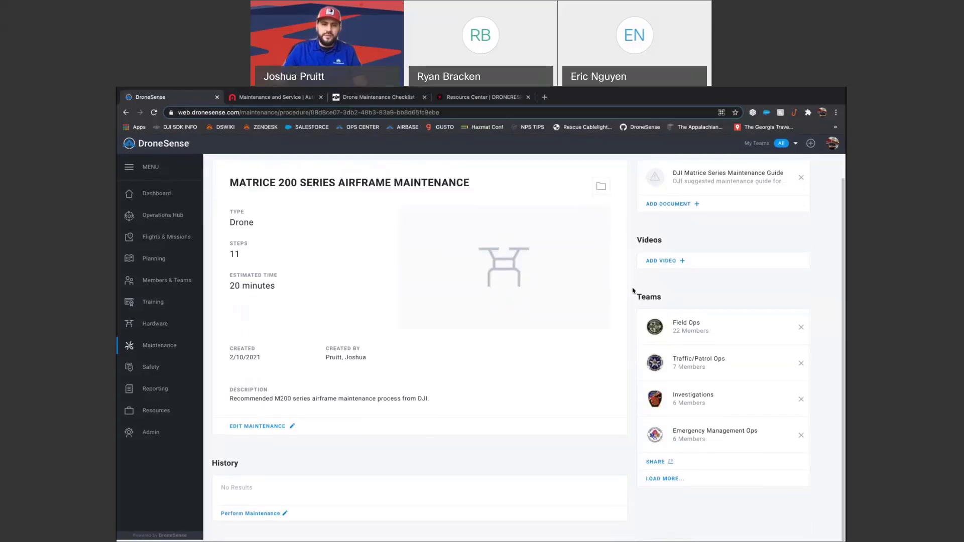
pyautogui.click(262, 430)
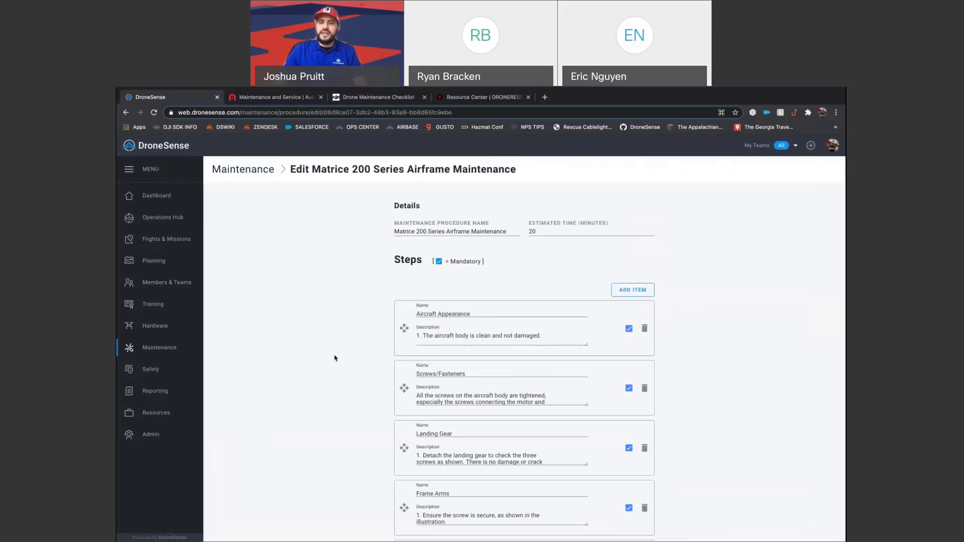
pyautogui.scroll(-2, 335, 358)
pyautogui.scroll(2, 335, 358)
pyautogui.scroll(-1, 452, 316)
pyautogui.scroll(-4, 443, 334)
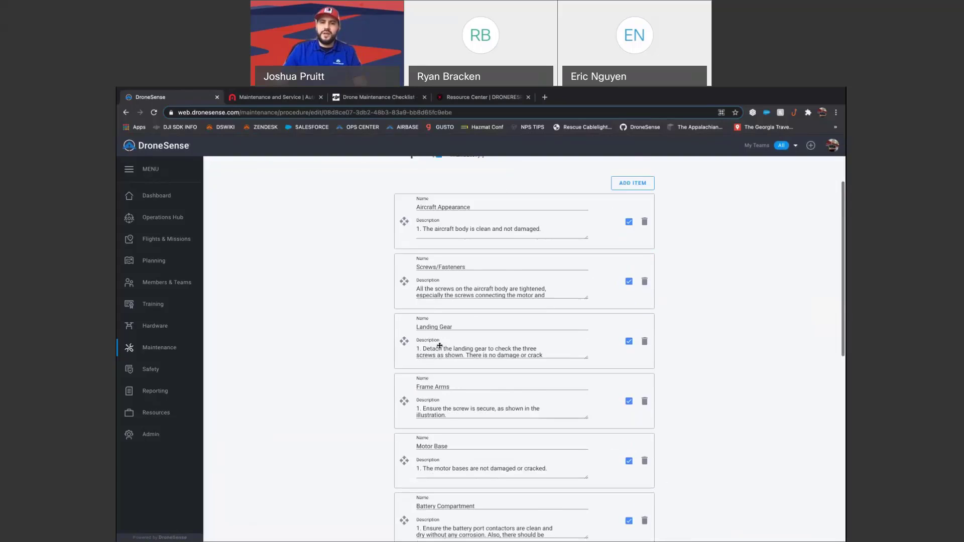
pyautogui.scroll(-9, 477, 351)
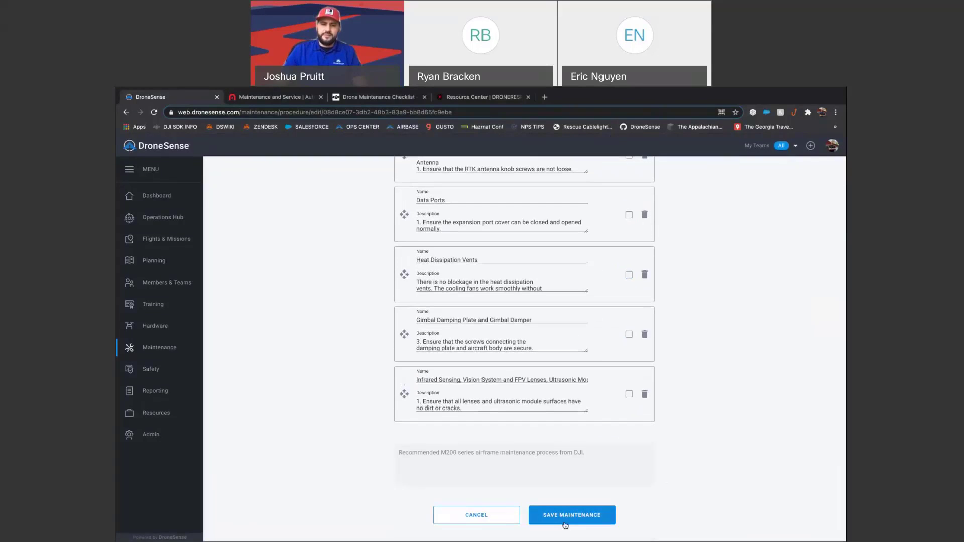
pyautogui.click(572, 514)
pyautogui.scroll(-2, 467, 444)
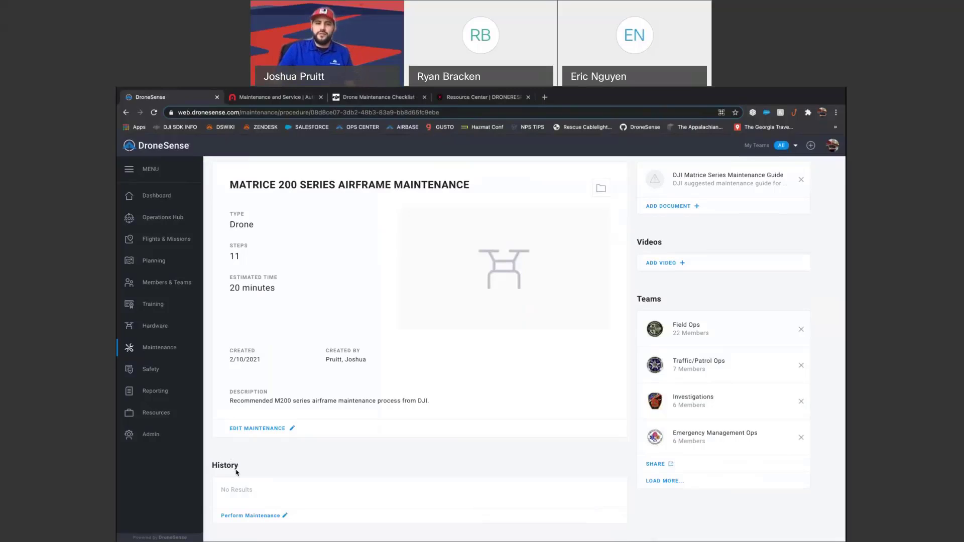
# Step: Start performing the Airframe procedure on the DJI Matrice 300 RTK drone
pyautogui.click(269, 517)
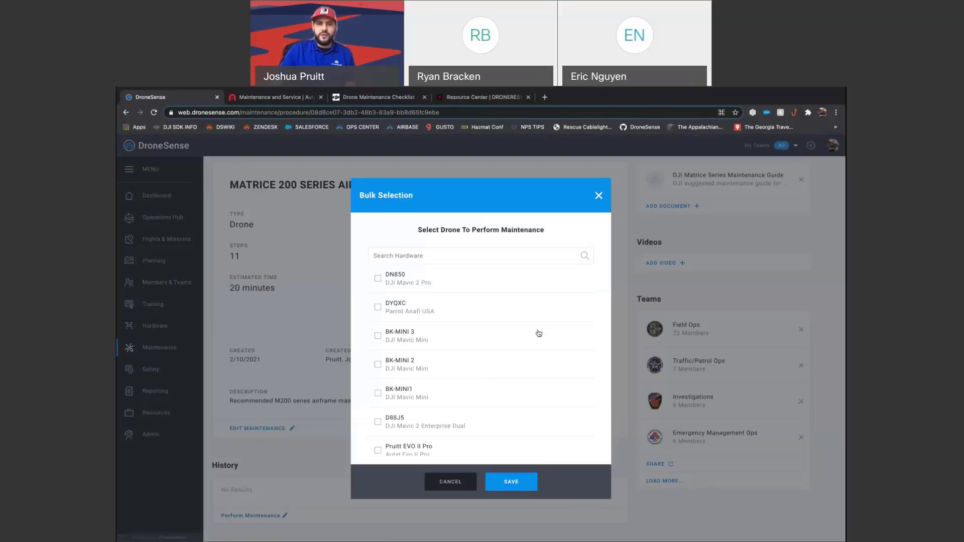
pyautogui.scroll(-10, 539, 334)
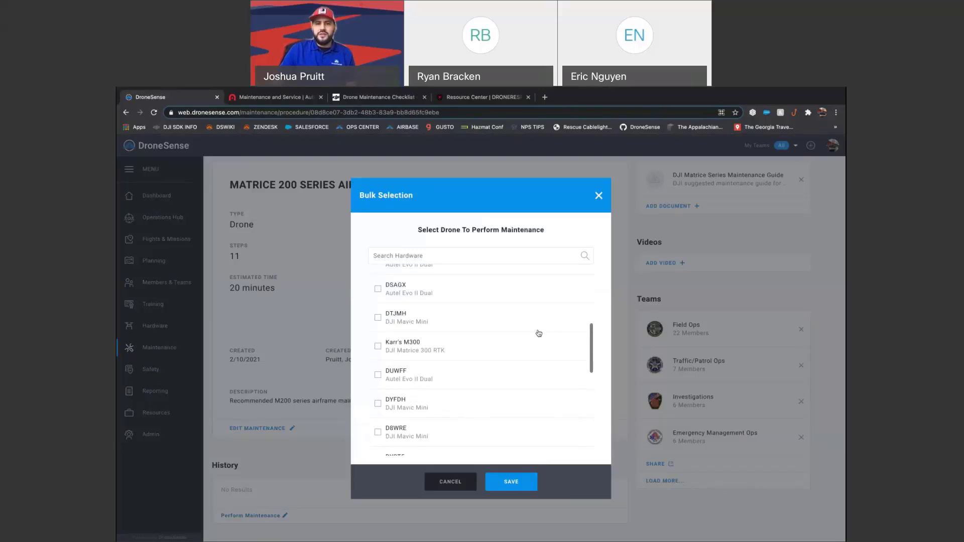
pyautogui.click(379, 347)
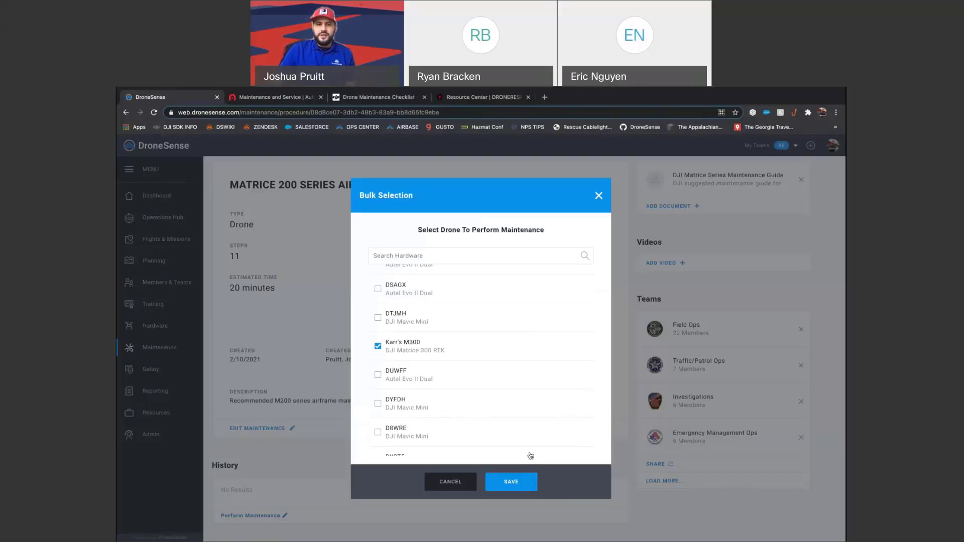
pyautogui.click(519, 483)
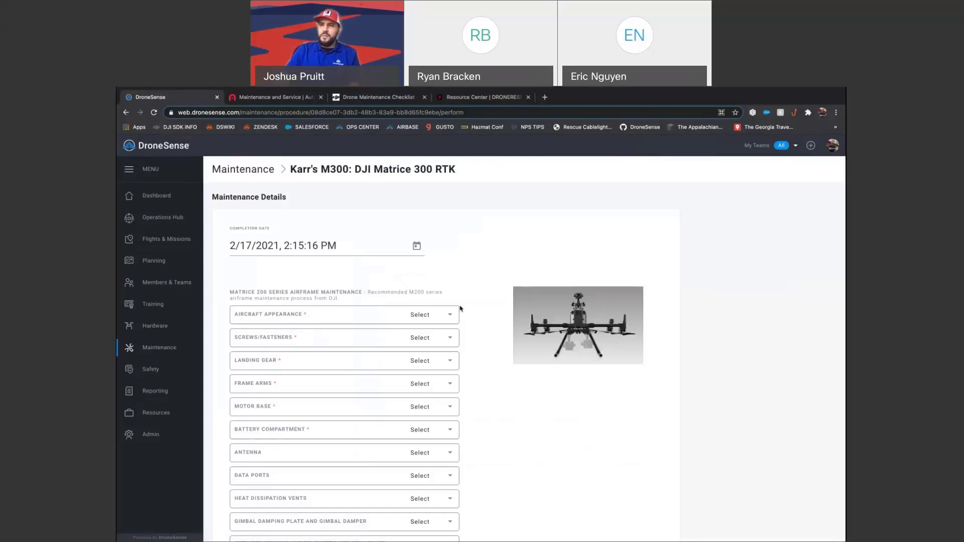
# Step: Mark Aircraft Appearance as Pass after reading its description, then scroll to Performance Notes
pyautogui.scroll(-1, 487, 287)
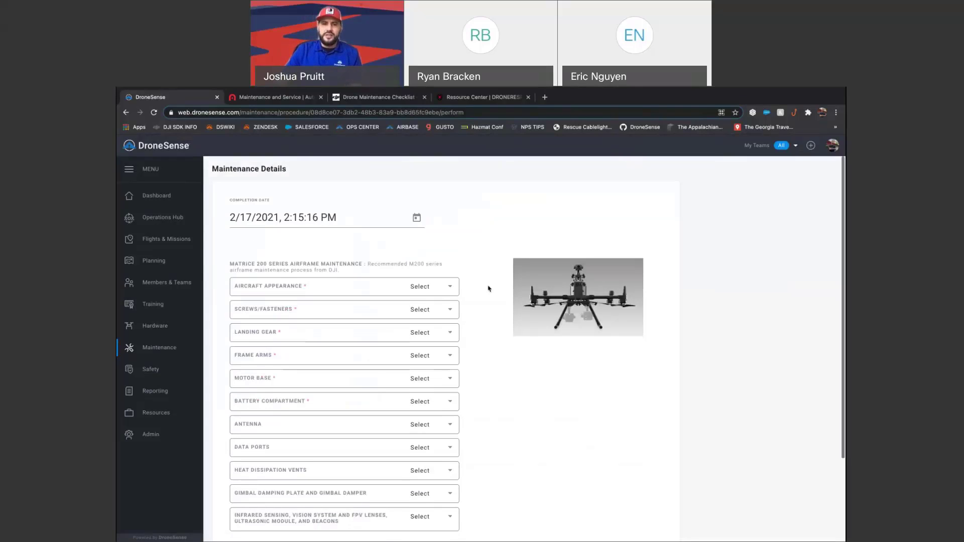
pyautogui.click(450, 285)
pyautogui.click(326, 288)
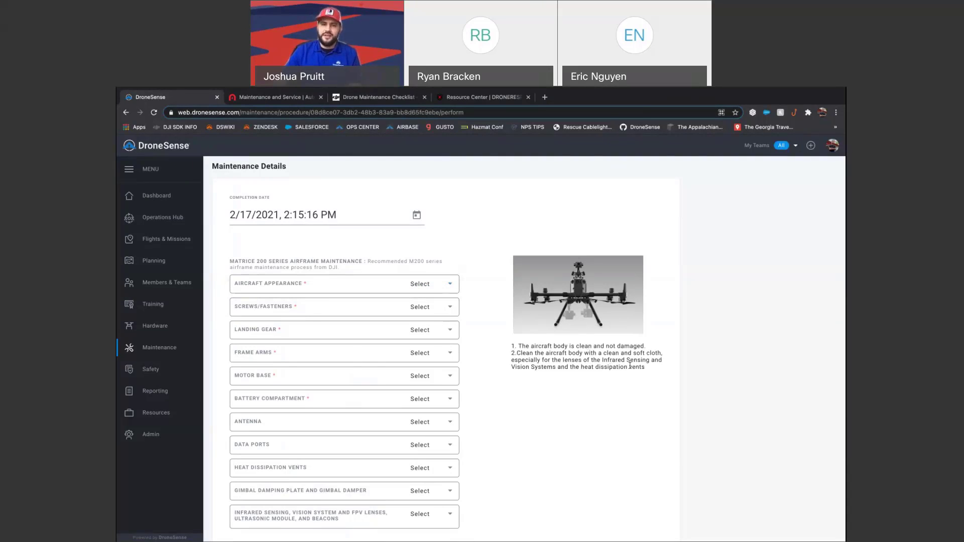
pyautogui.click(437, 284)
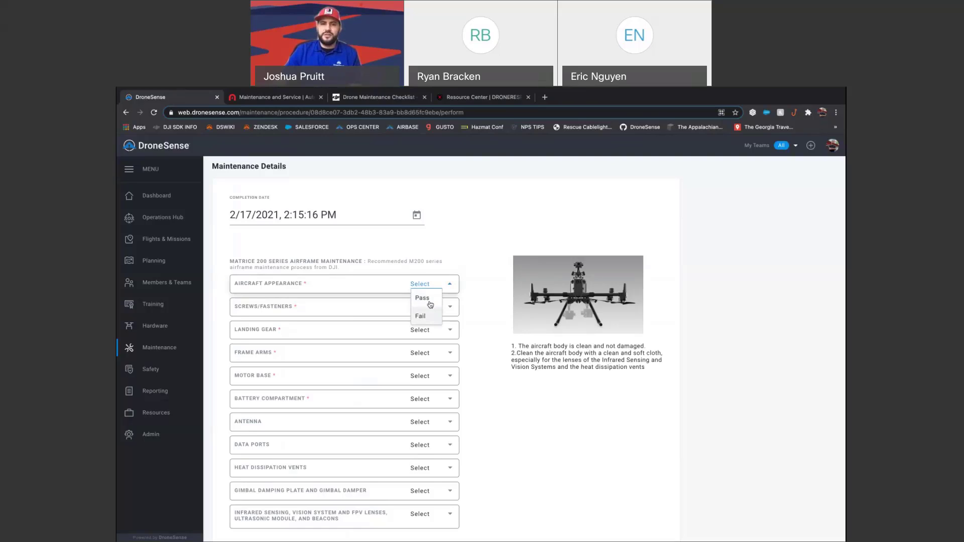
pyautogui.click(429, 302)
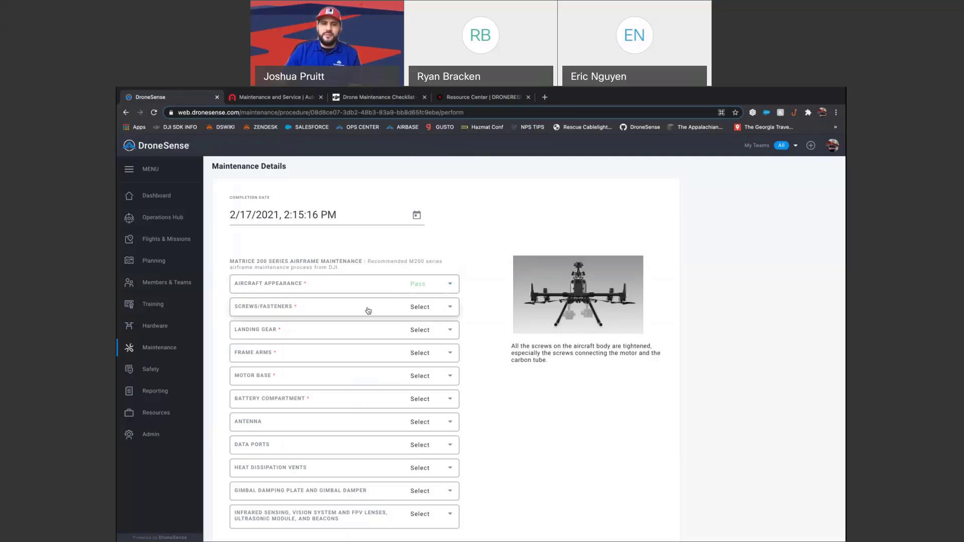
pyautogui.scroll(-1, 389, 297)
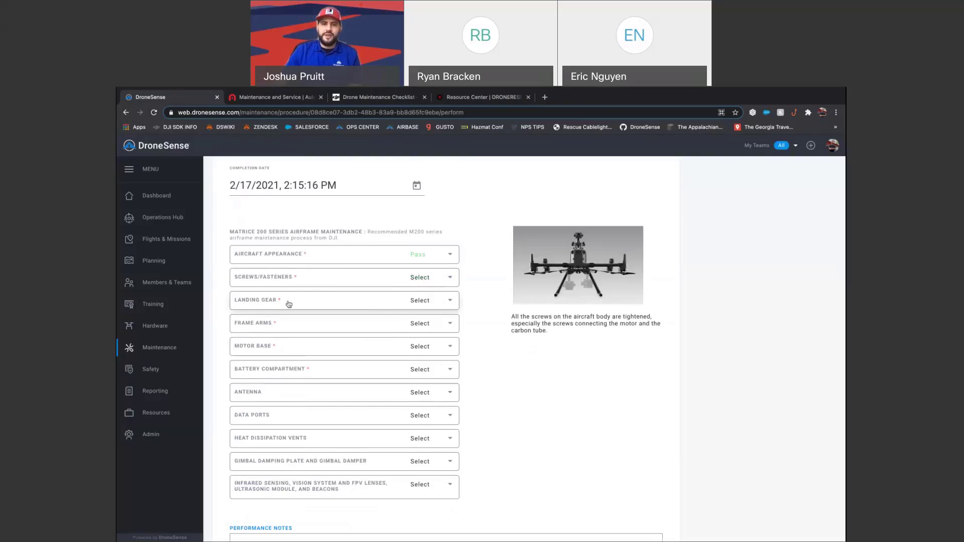
pyautogui.scroll(-1, 438, 425)
pyautogui.scroll(-1, 439, 426)
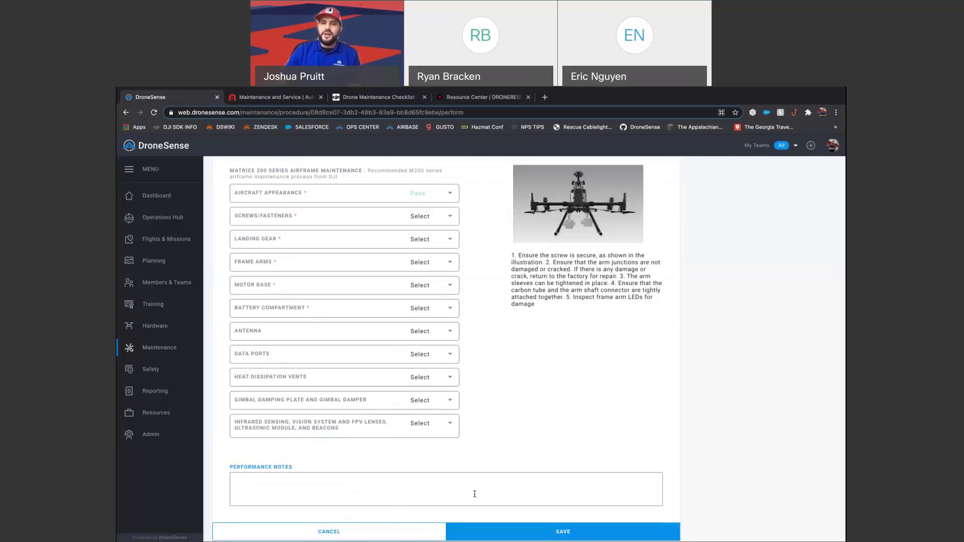
pyautogui.scroll(-1, 475, 494)
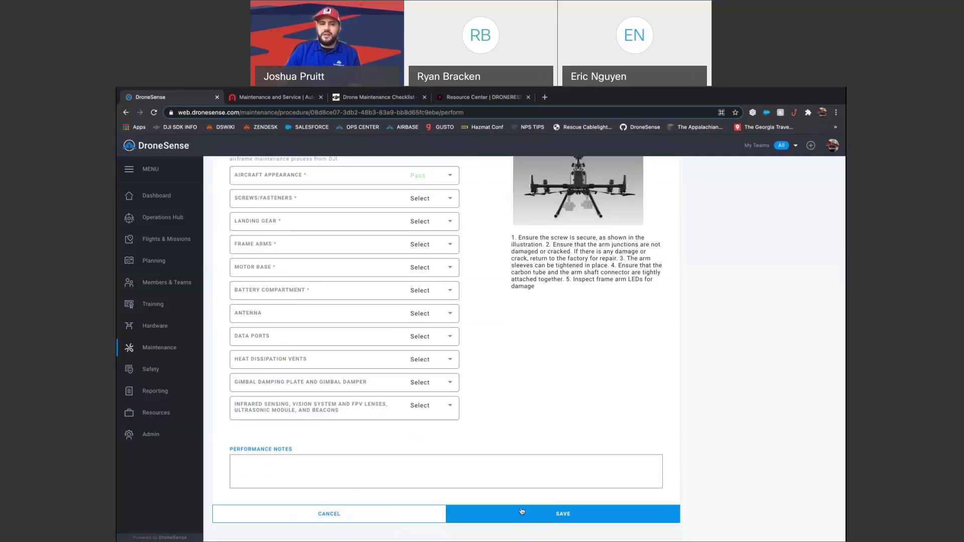
# Step: Cancel the maintenance form and go to page 2 of the Hardware drone list
pyautogui.click(329, 515)
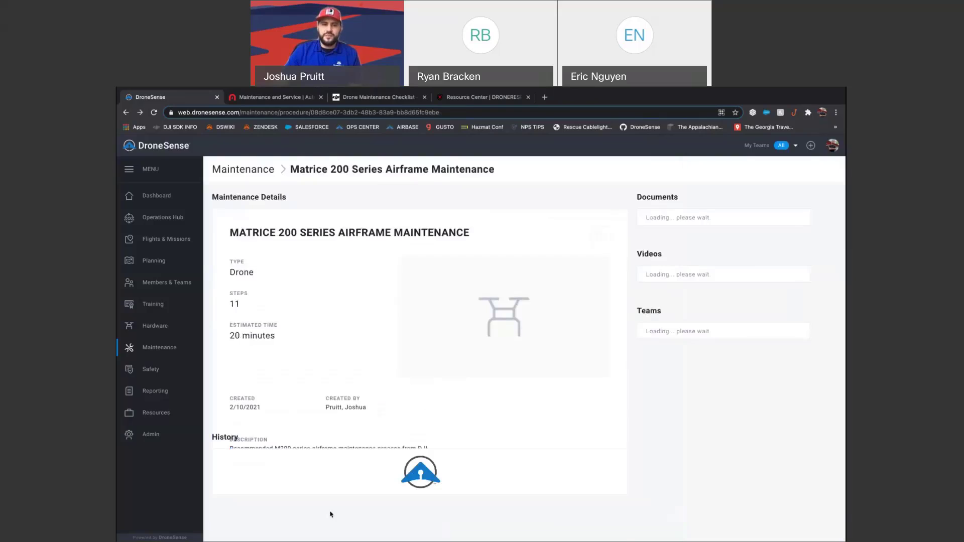
pyautogui.scroll(-1, 250, 492)
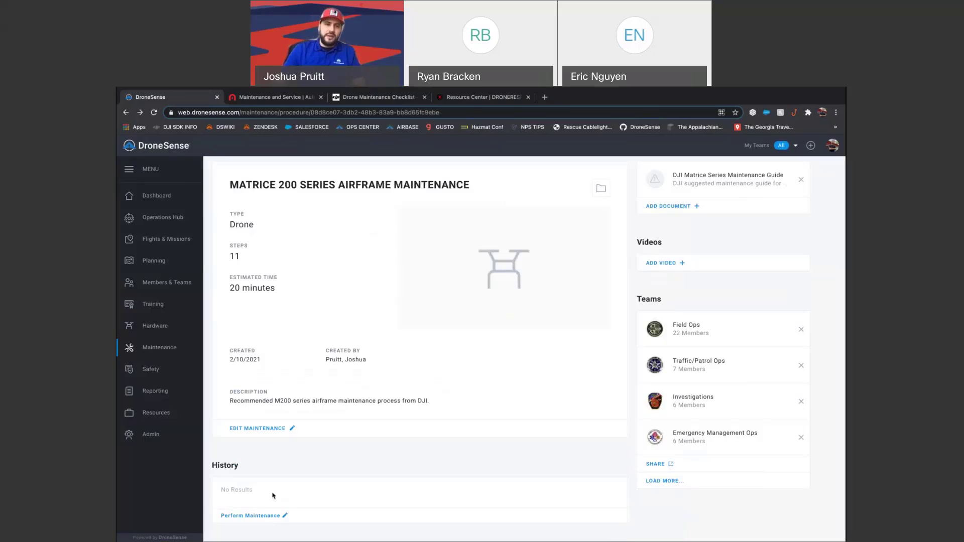
pyautogui.click(162, 327)
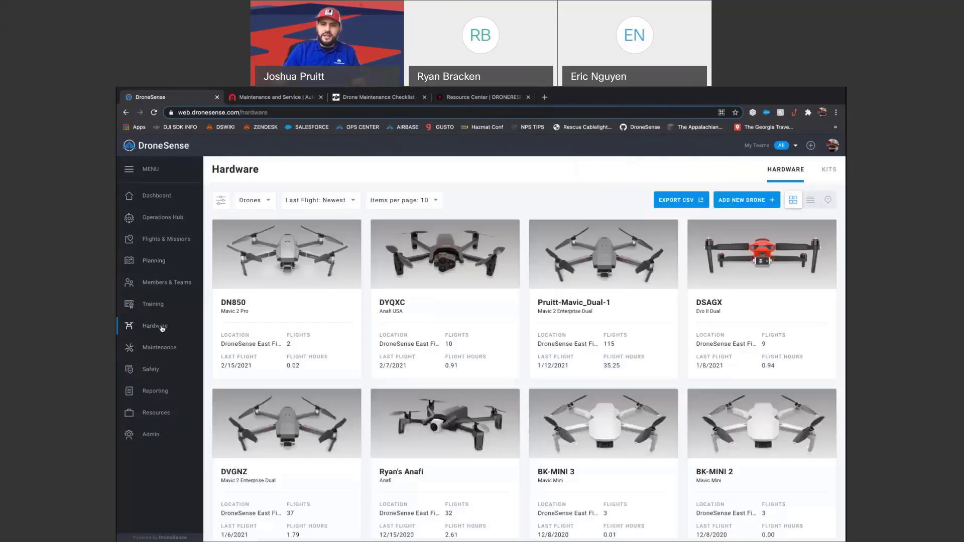
pyautogui.scroll(-5, 530, 320)
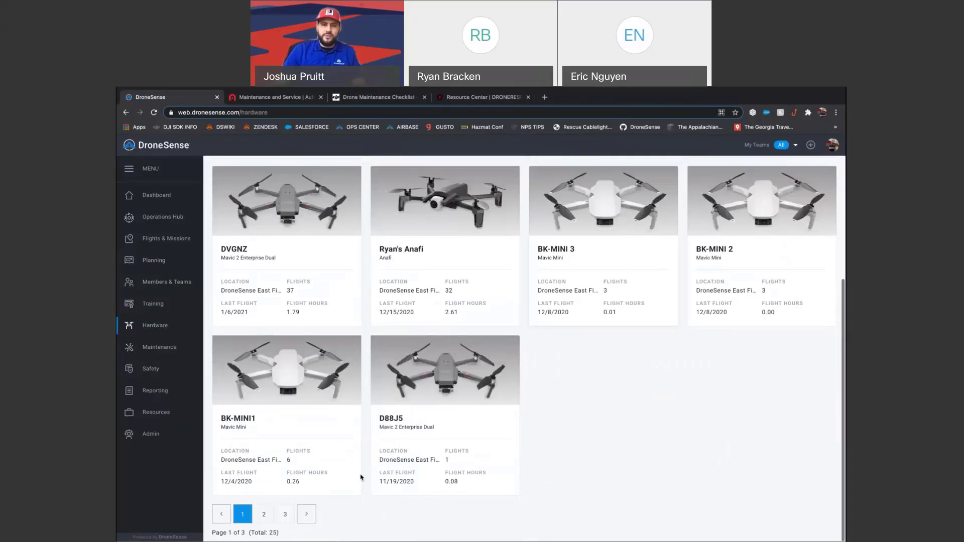
pyautogui.click(263, 514)
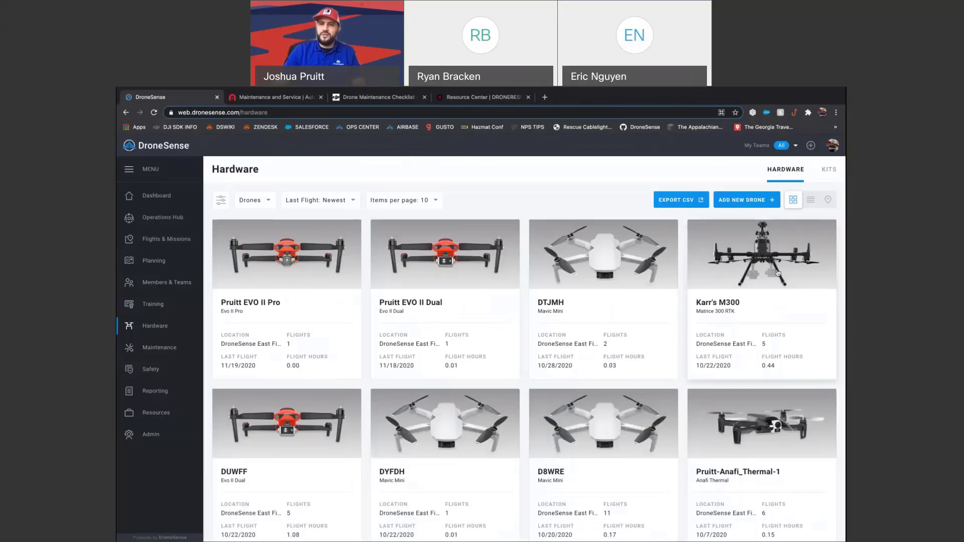
# Step: Check Karr's M300 details and its empty Maintenance Logs, then return to Maintenance procedures
pyautogui.click(766, 259)
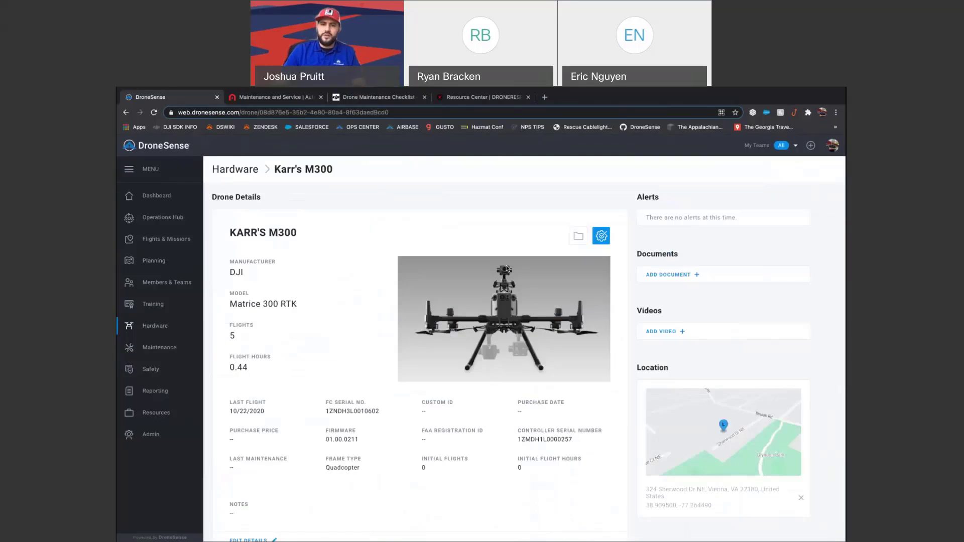
pyautogui.scroll(-2, 354, 309)
pyautogui.scroll(-3, 358, 313)
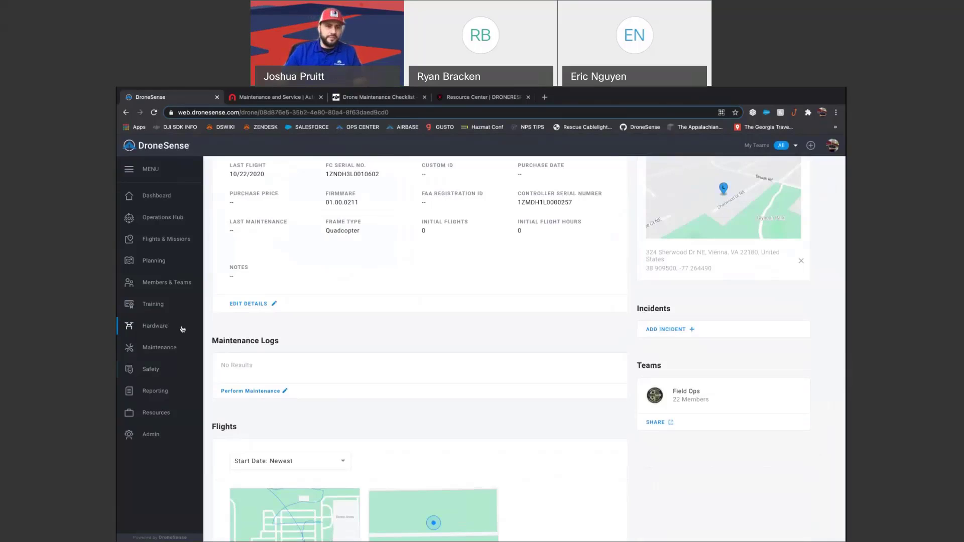
pyautogui.click(162, 347)
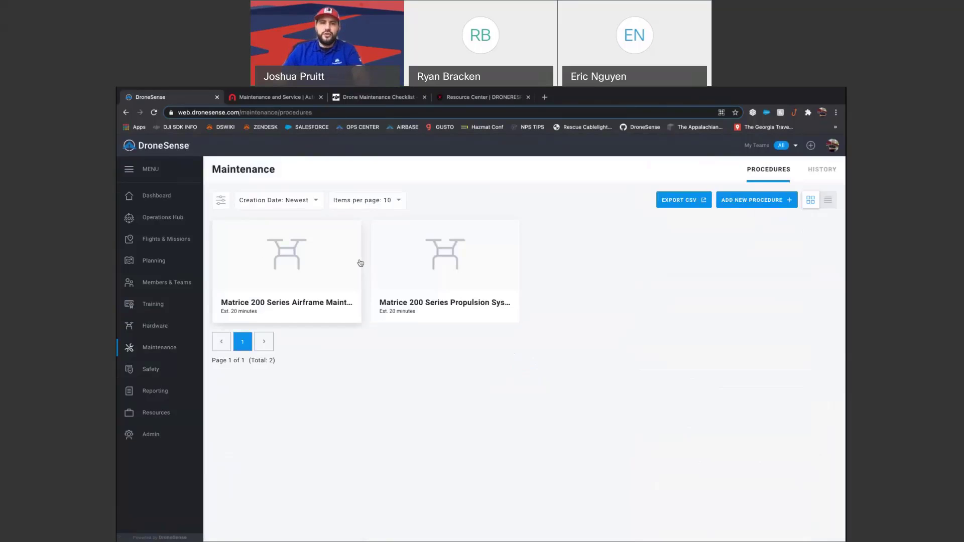
# Step: Page through test.pdf to the page 6 checklist on Infrared Sensing and Emergency Supplies
pyautogui.hotkey('alt', 'Tab')
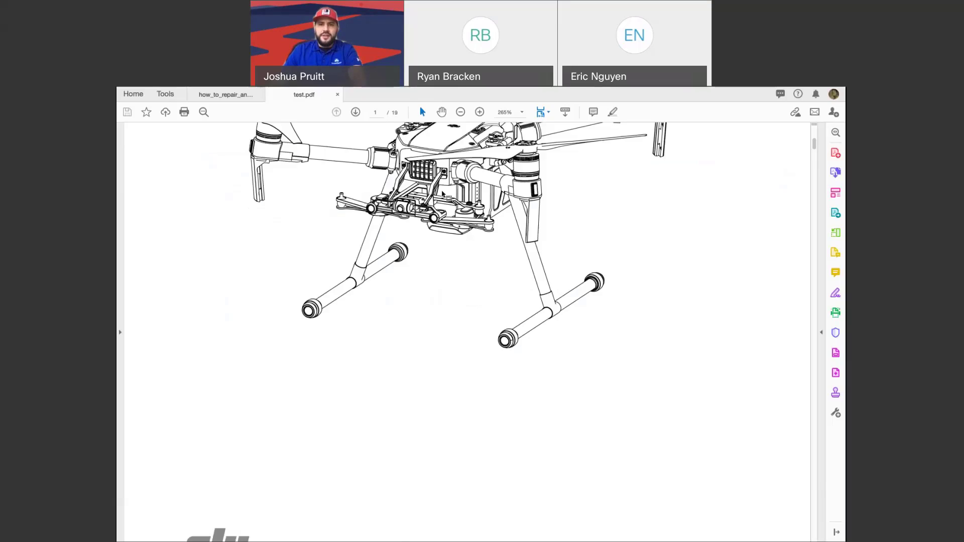
pyautogui.scroll(10, 444, 194)
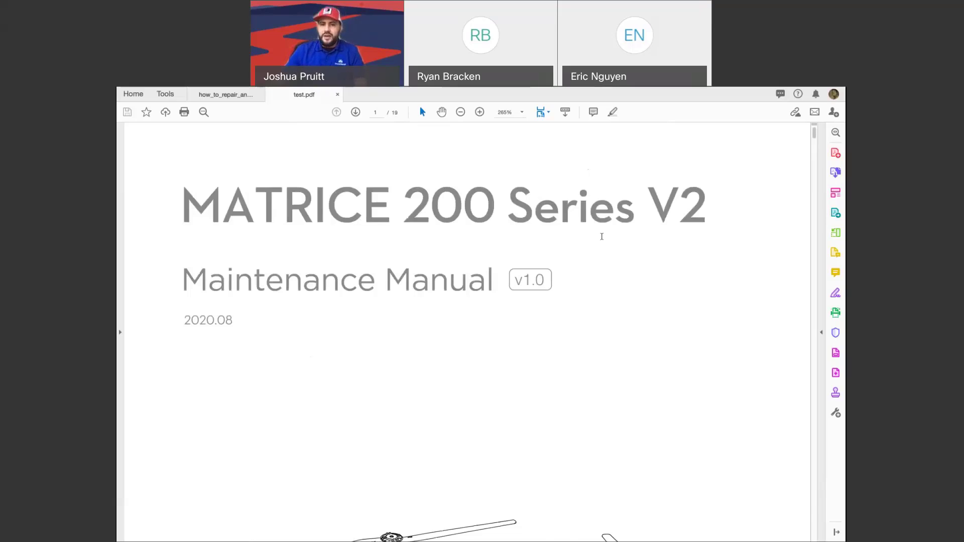
pyautogui.scroll(-3, 572, 266)
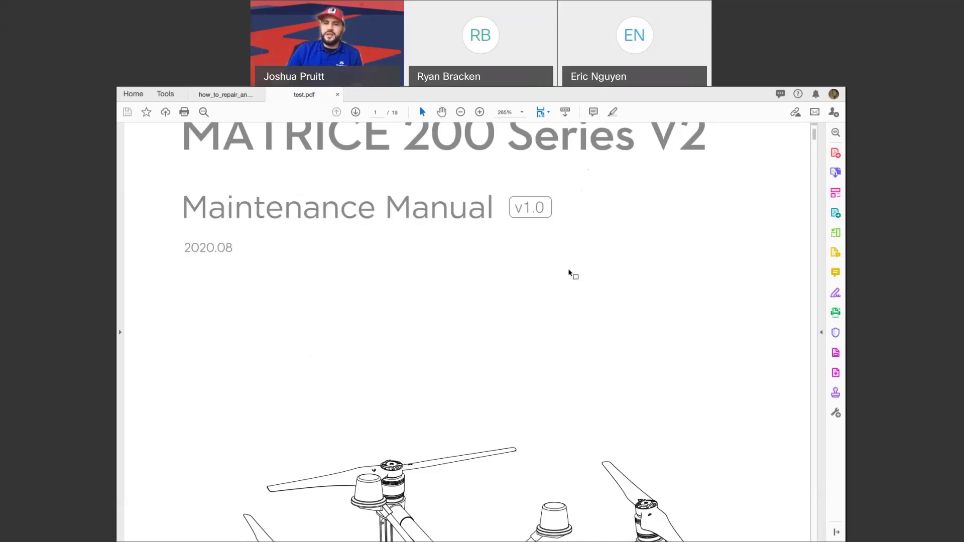
pyautogui.scroll(-1, 569, 272)
pyautogui.scroll(-14, 527, 298)
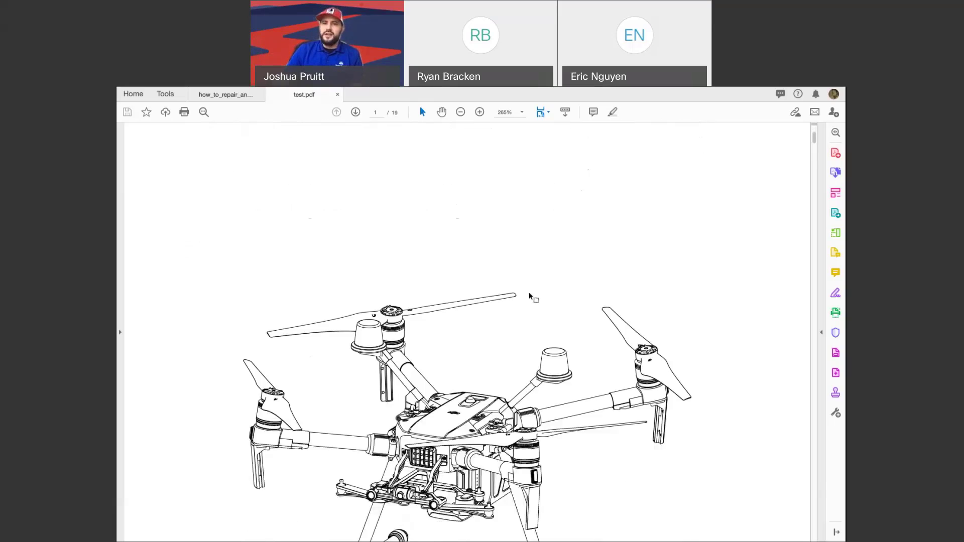
pyautogui.scroll(-2, 802, 149)
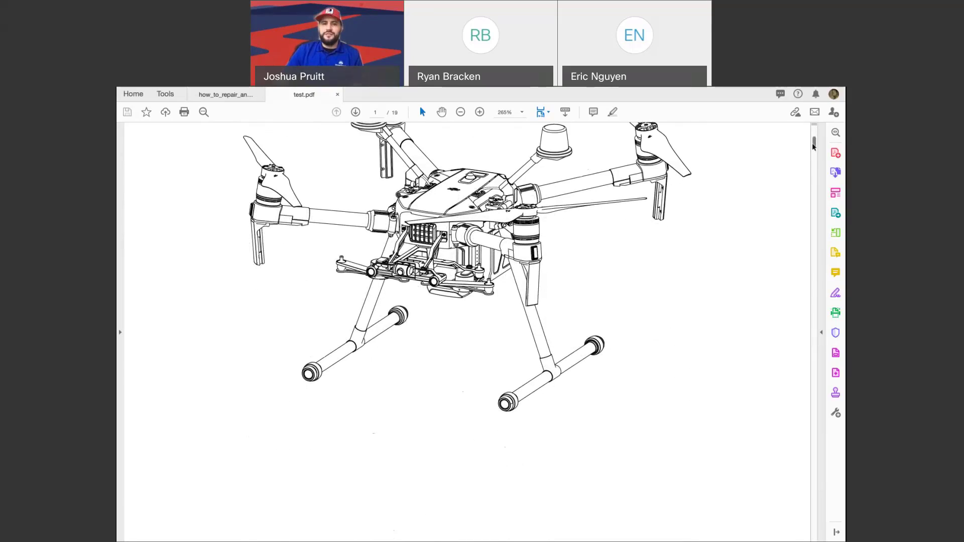
pyautogui.scroll(-8, 809, 155)
pyautogui.moveTo(811, 159); pyautogui.dragTo(807, 243)
pyautogui.scroll(-10, 764, 233)
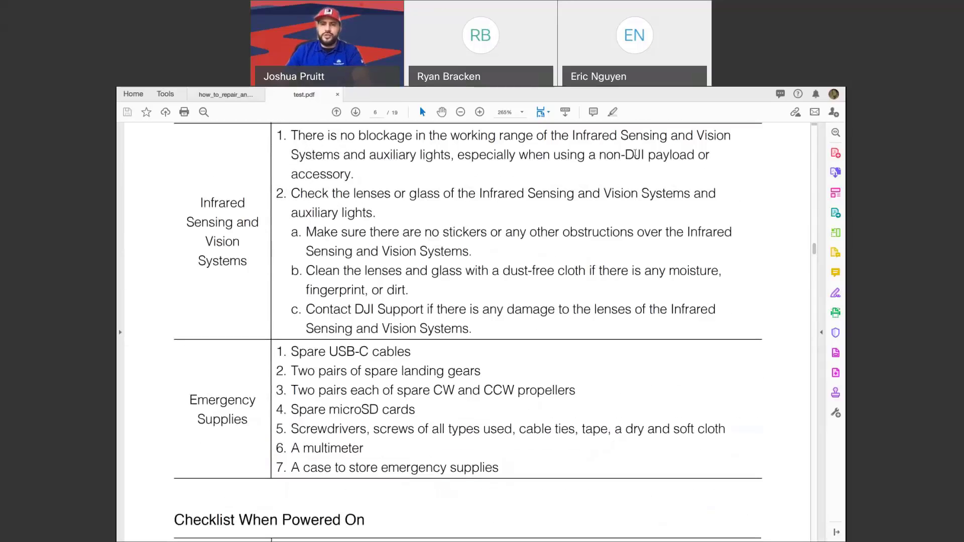
pyautogui.hotkey('alt', 'Tab')
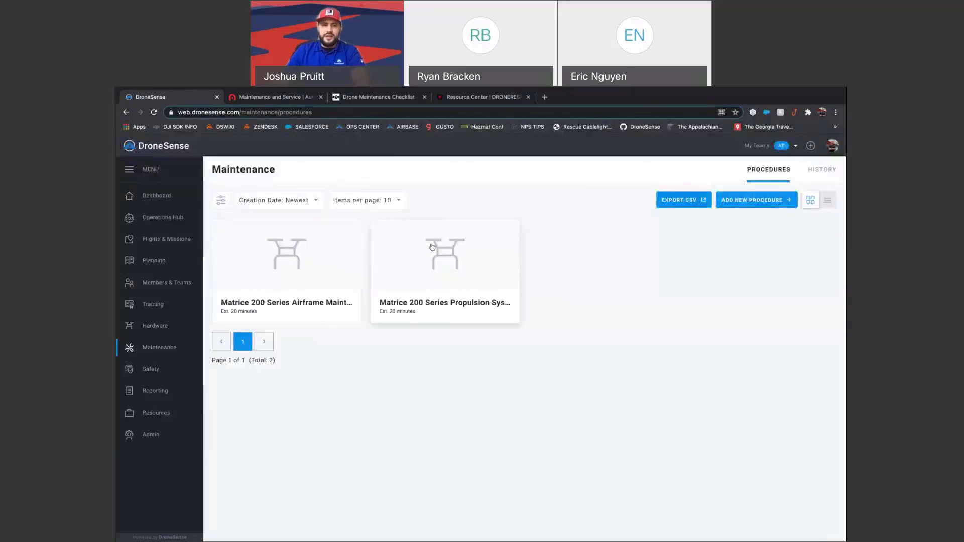
pyautogui.click(159, 413)
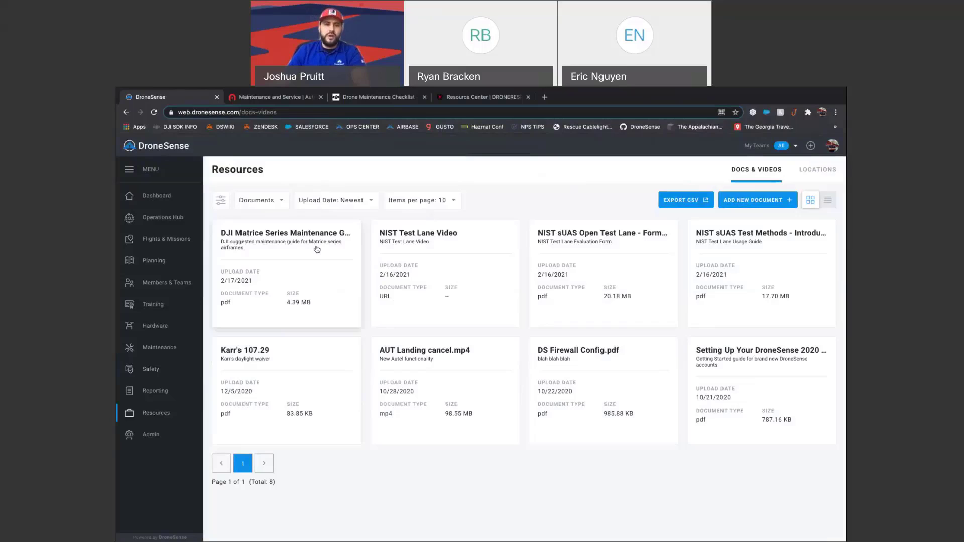
pyautogui.click(167, 350)
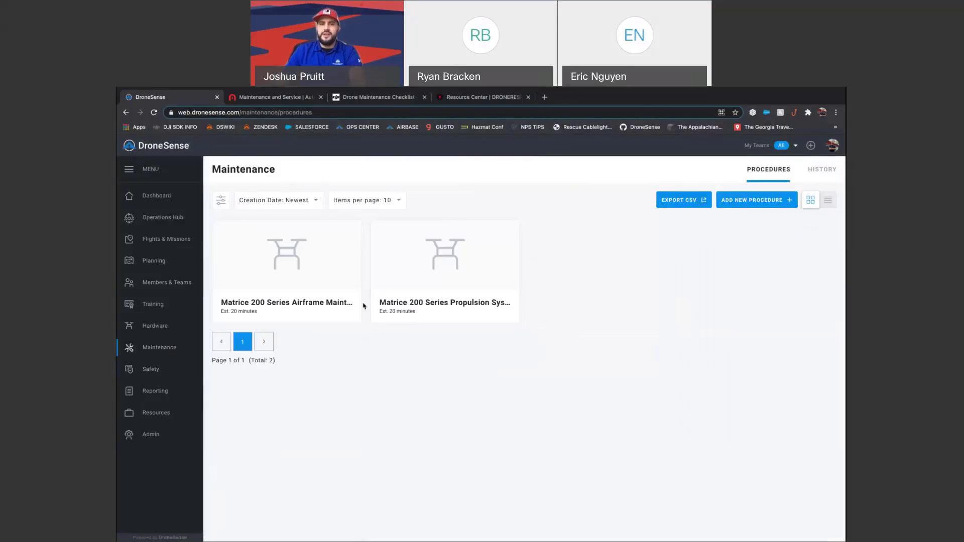
# Step: Glance back over the Matrice maintenance manual PDF
pyautogui.hotkey('alt', 'Tab')
pyautogui.scroll(5, 401, 288)
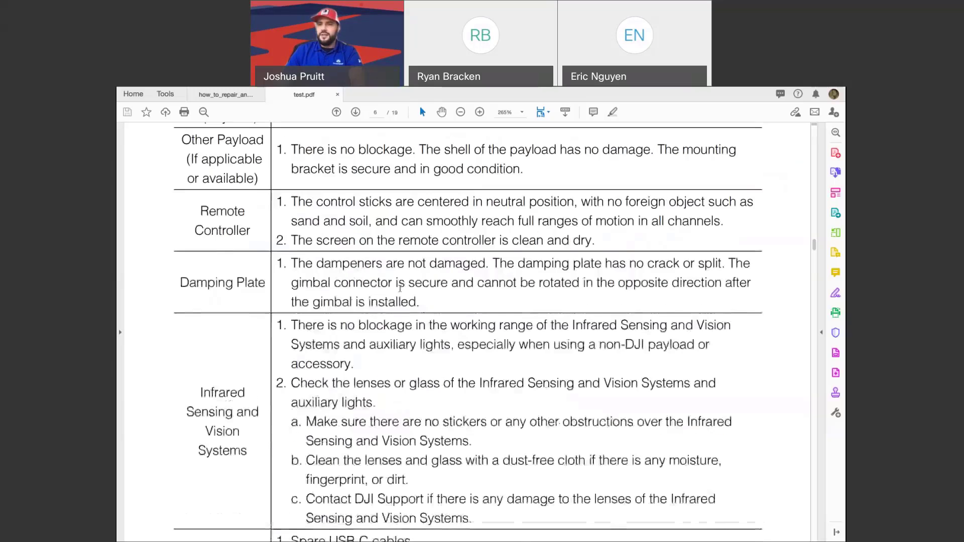
pyautogui.scroll(3, 400, 288)
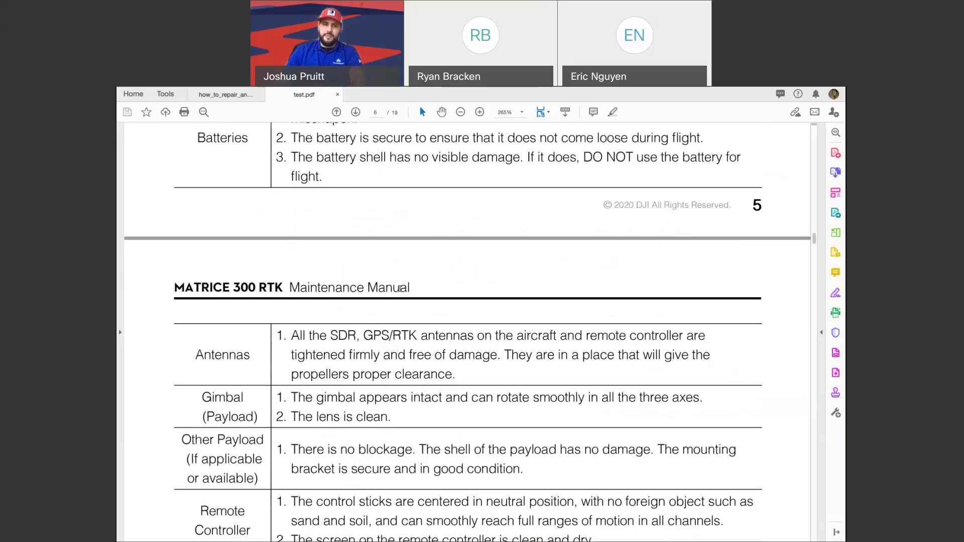
pyautogui.scroll(-1, 400, 288)
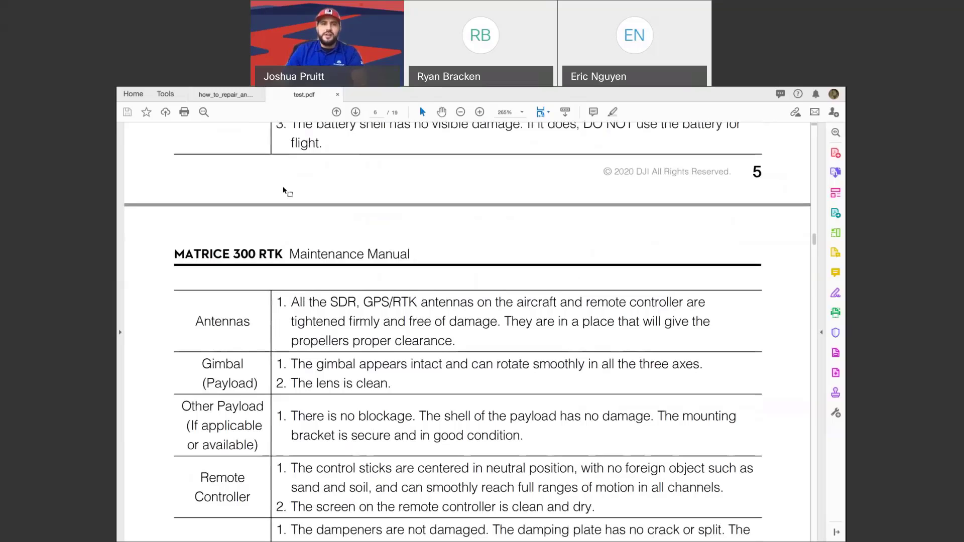
# Step: Scroll through the Anafi assembly and repair guide, then return to DroneSense's Maintenance procedures
pyautogui.click(234, 96)
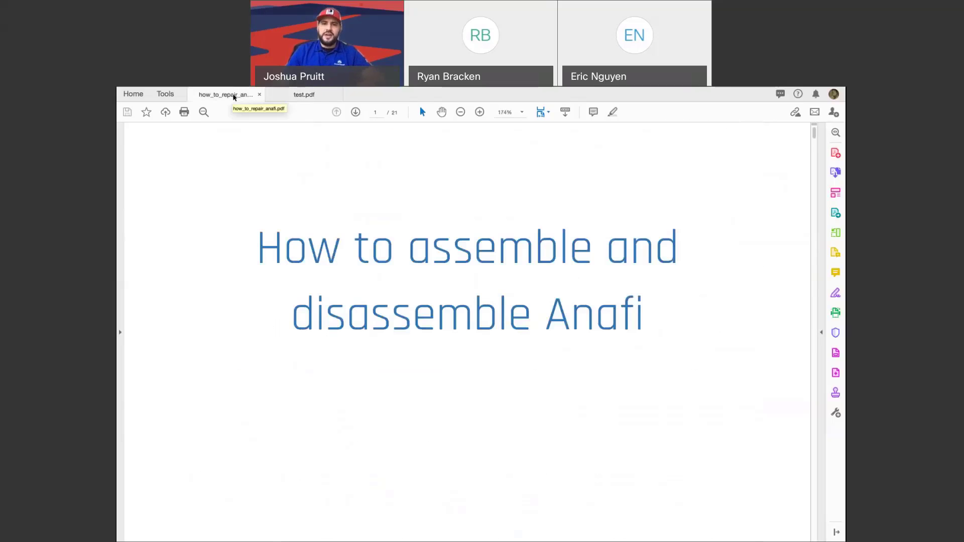
pyautogui.scroll(-1, 598, 281)
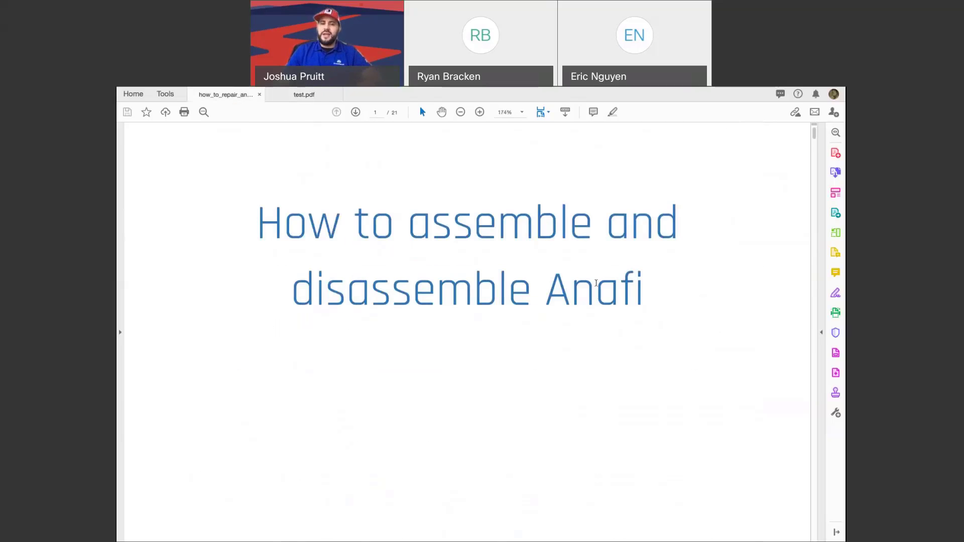
pyautogui.scroll(-7, 597, 286)
pyautogui.scroll(-8, 597, 287)
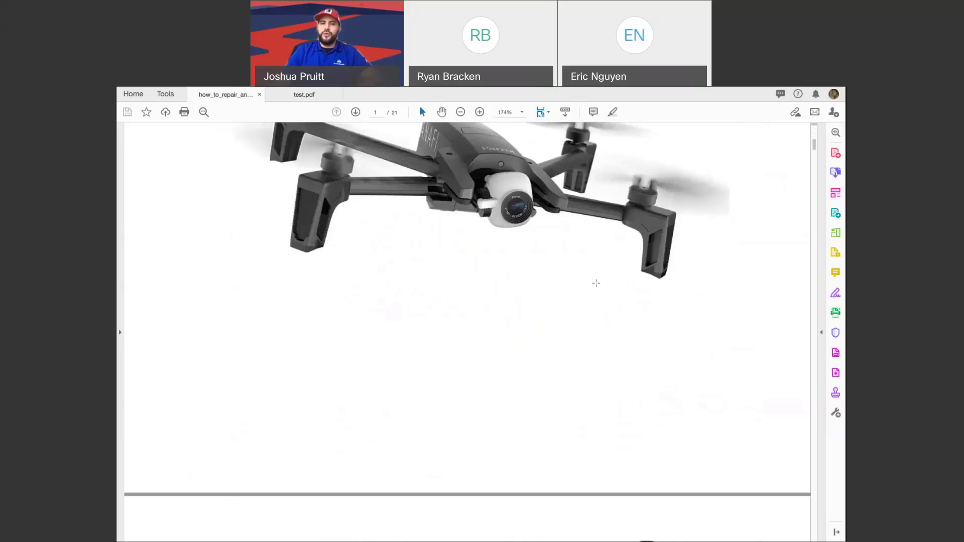
pyautogui.scroll(-10, 597, 285)
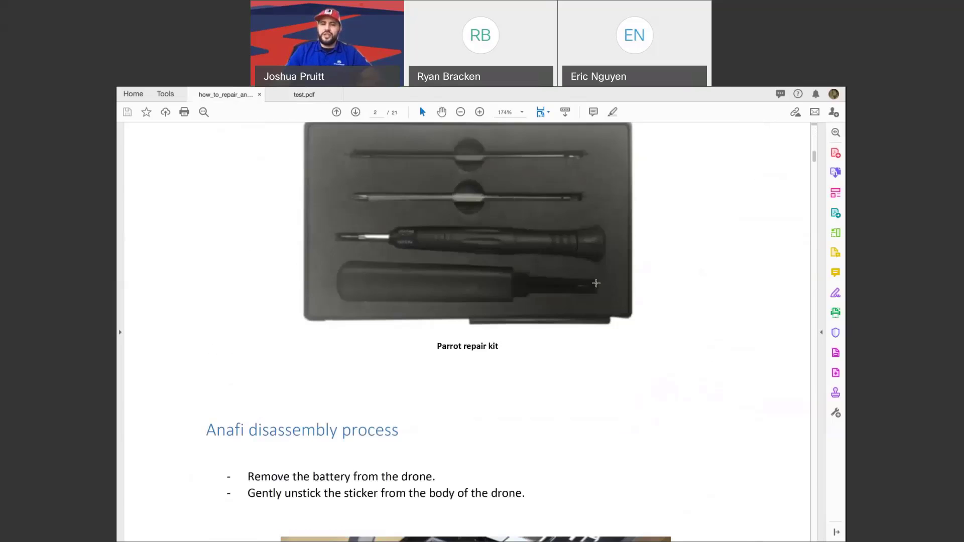
pyautogui.scroll(-2, 598, 287)
pyautogui.scroll(-6, 597, 287)
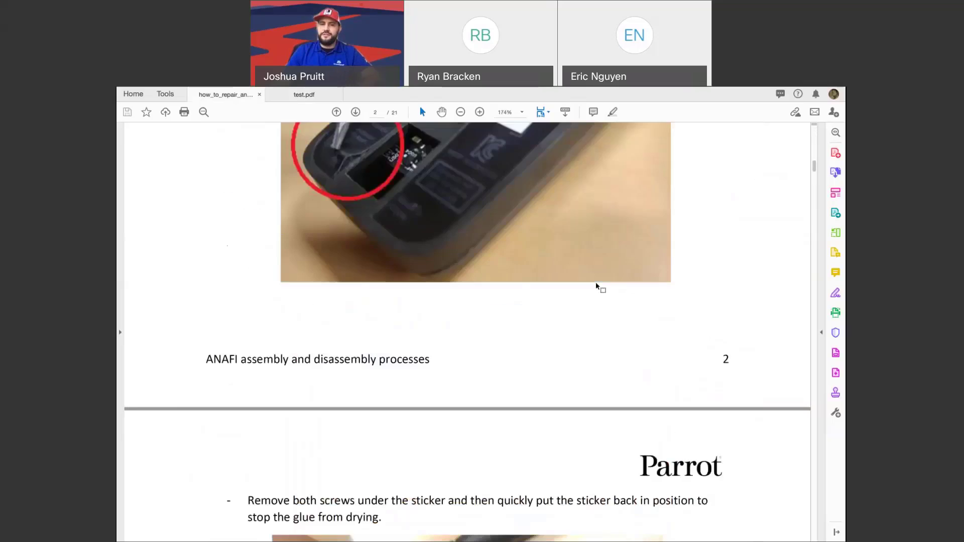
pyautogui.scroll(-3, 598, 287)
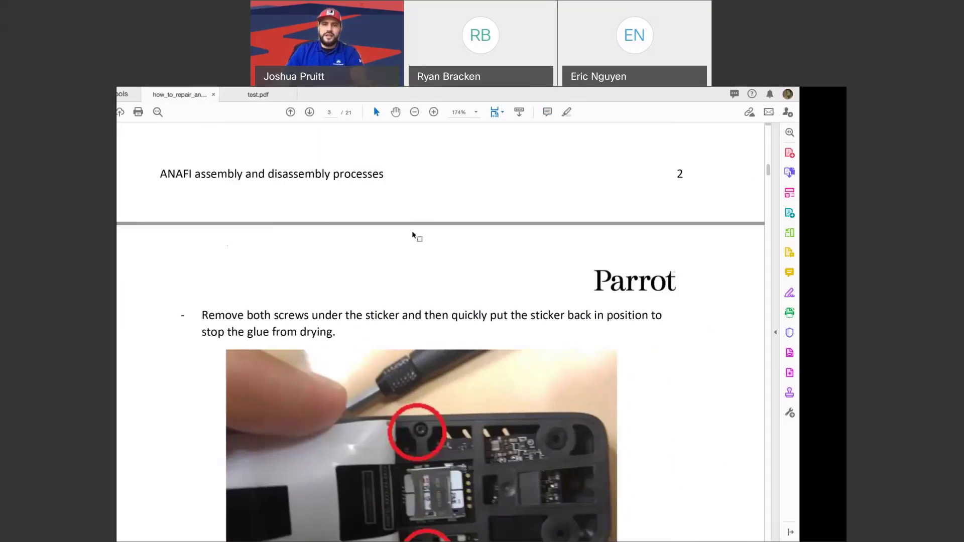
pyautogui.hotkey('alt', 'Tab')
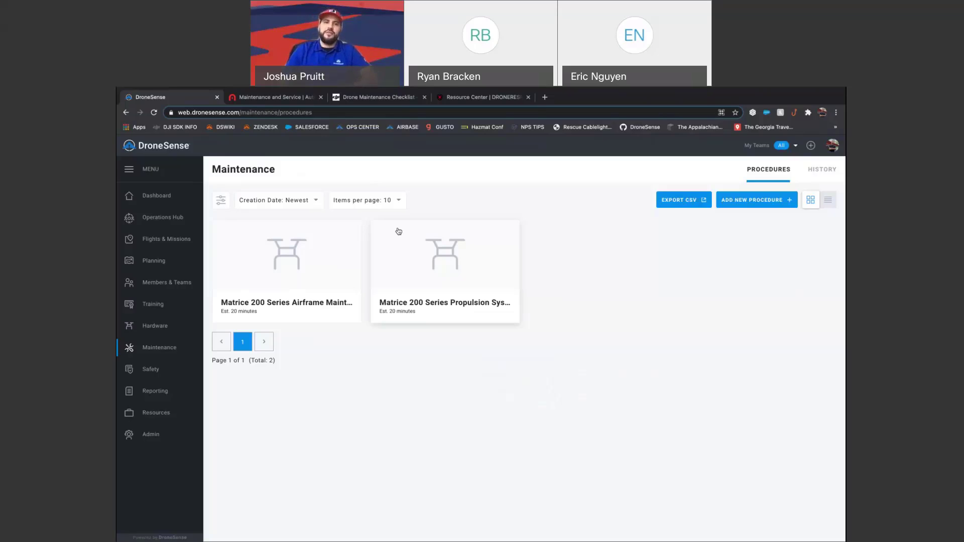
# Step: Read Autel's EVO firmware upgrade and storage guidance, then scroll back to the top
pyautogui.click(256, 97)
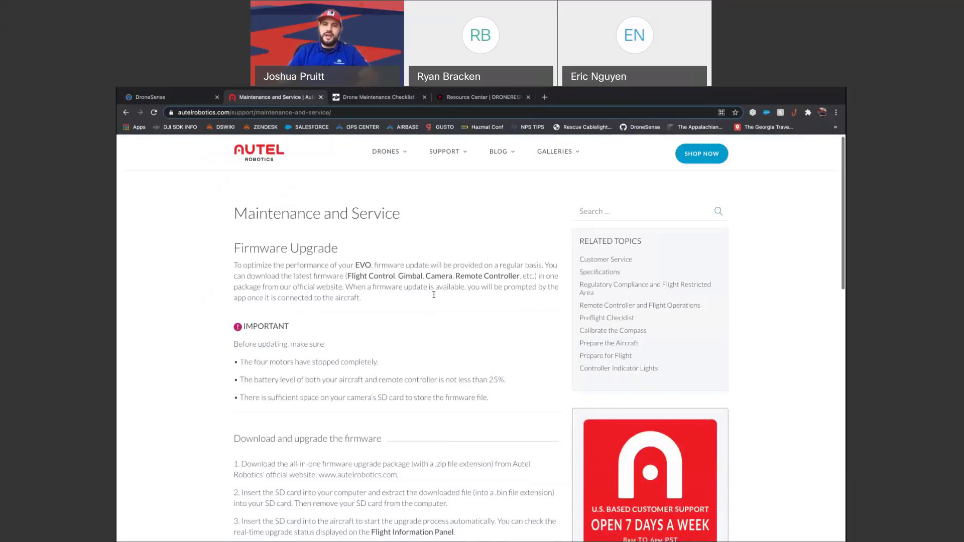
pyautogui.scroll(-2, 435, 292)
pyautogui.scroll(-5, 435, 297)
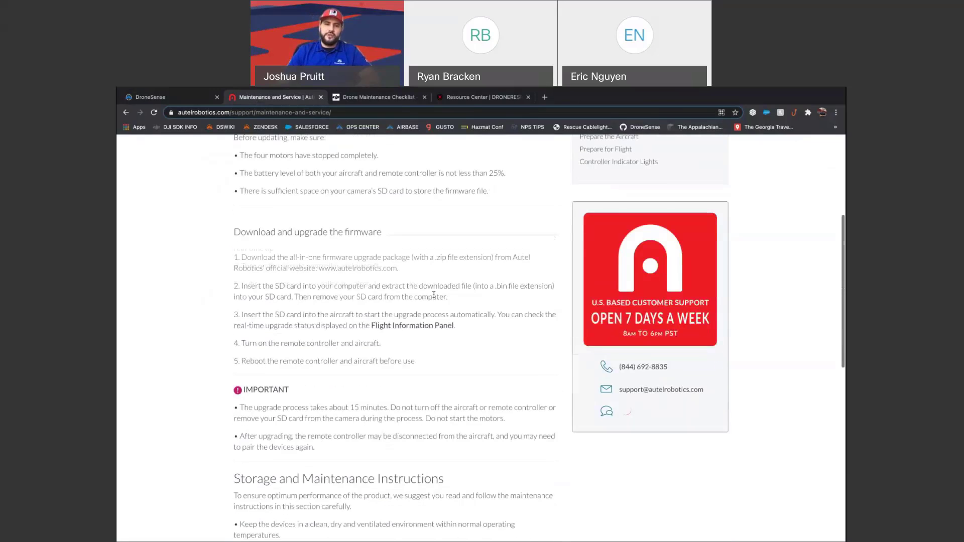
pyautogui.scroll(-4, 434, 295)
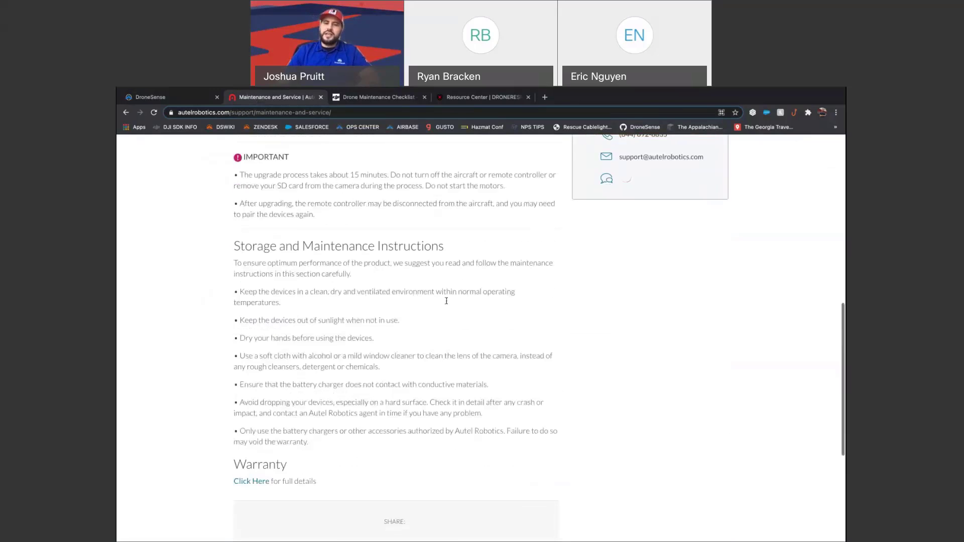
pyautogui.scroll(7, 450, 305)
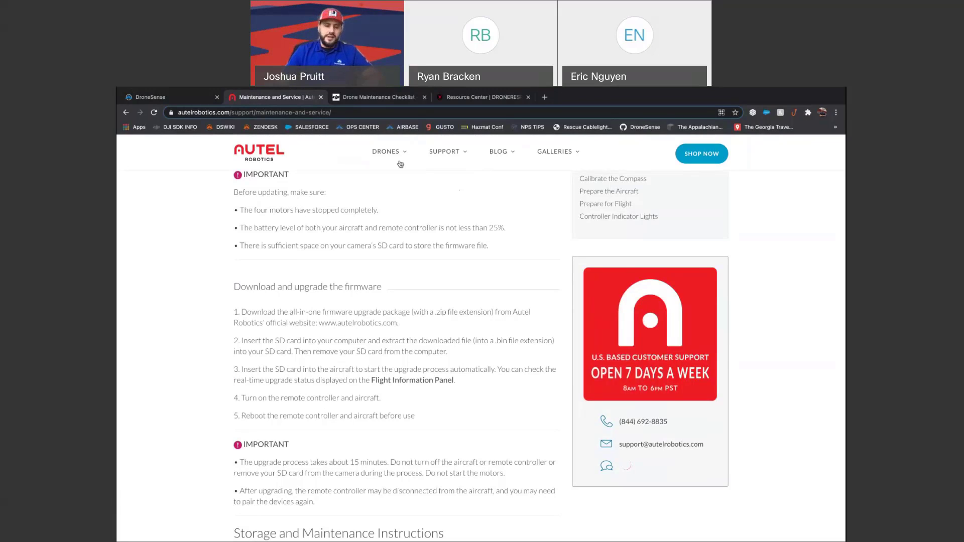
pyautogui.scroll(2, 382, 216)
pyautogui.scroll(2, 352, 195)
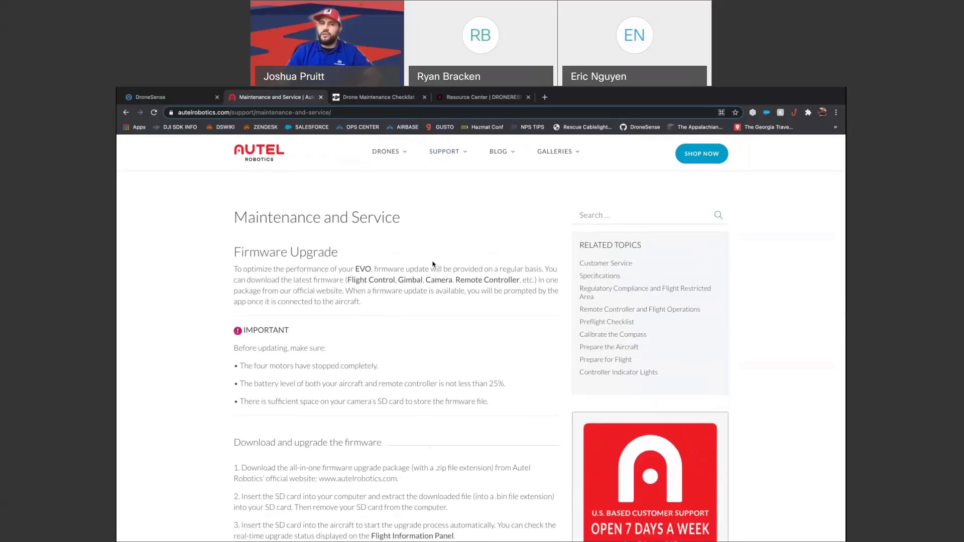
# Step: Read the DJI Drone Maintenance Checklist from Visual Inspection and Battery down to Transportation
pyautogui.click(382, 100)
pyautogui.scroll(-3, 527, 286)
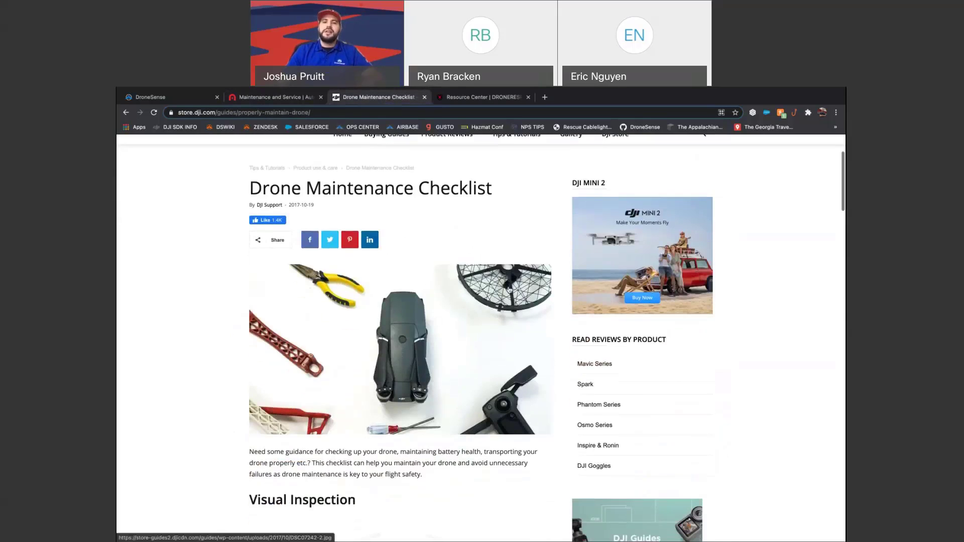
pyautogui.scroll(-1, 510, 290)
pyautogui.scroll(-1, 509, 290)
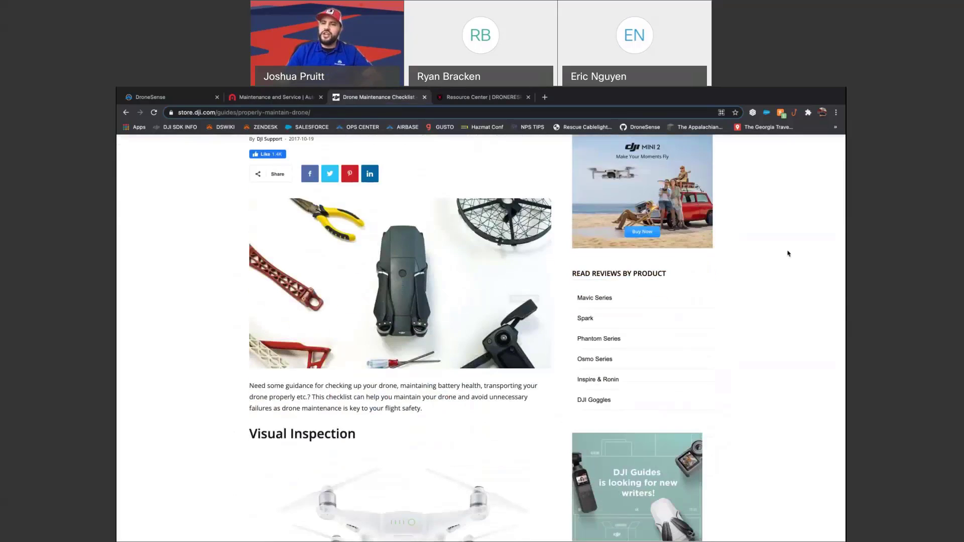
pyautogui.scroll(-3, 788, 251)
pyautogui.scroll(-3, 788, 255)
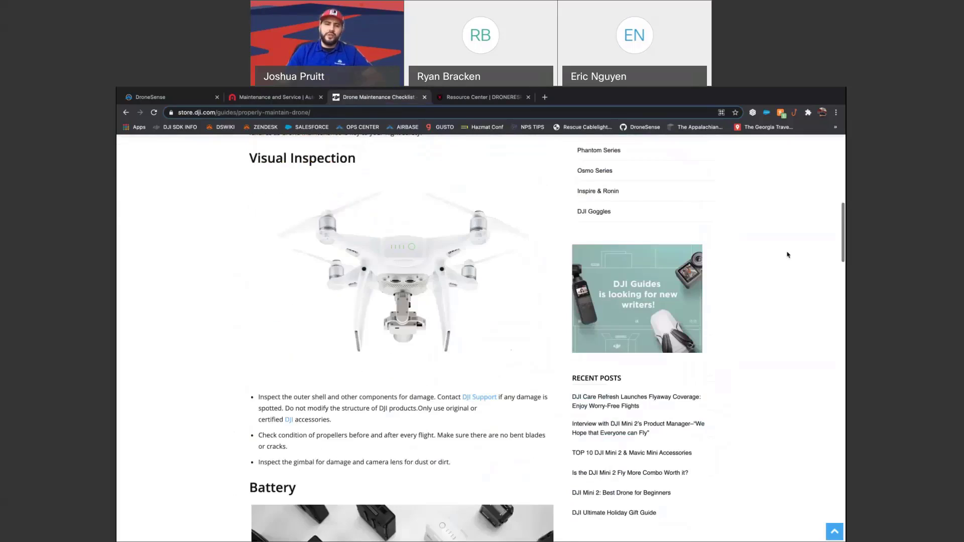
pyautogui.scroll(-10, 788, 256)
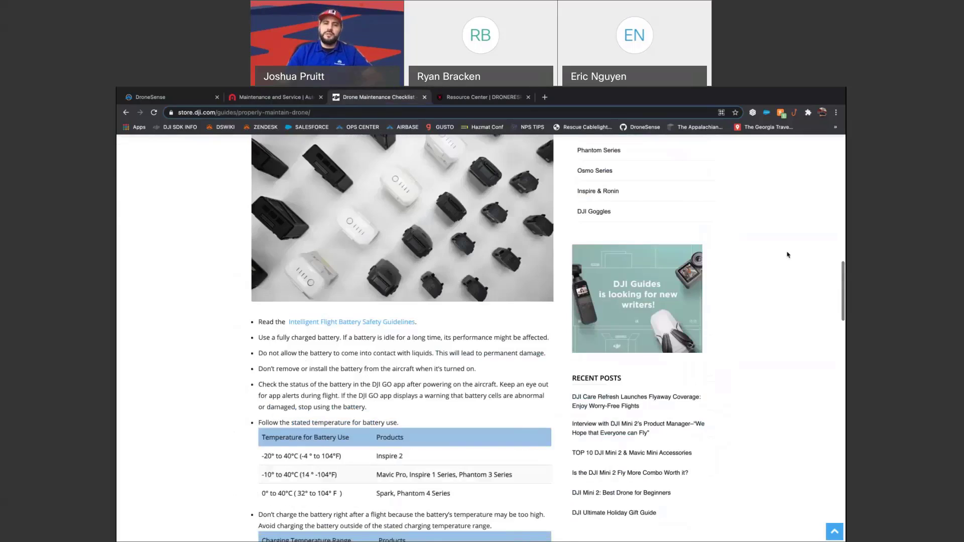
pyautogui.scroll(-6, 788, 255)
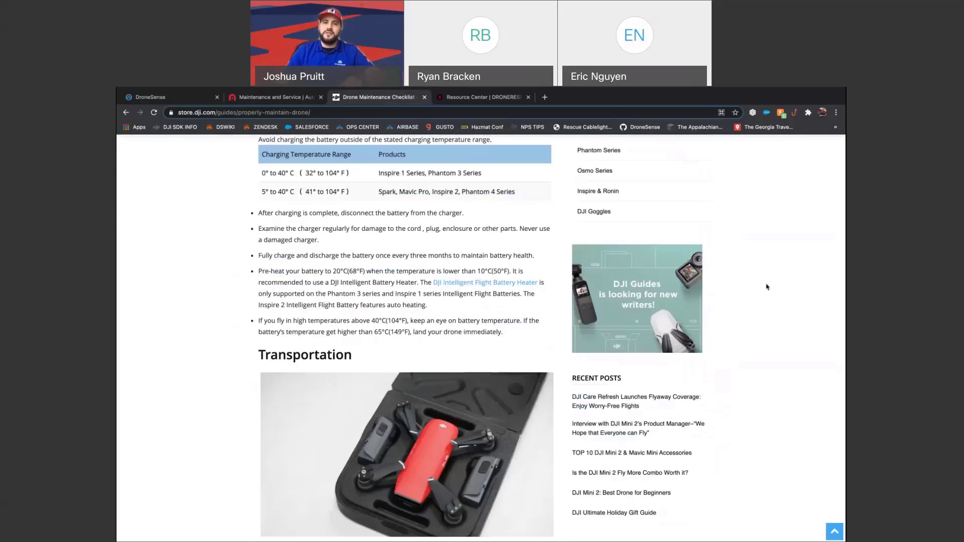
# Step: Browse the DroneResponders Resource Center folders, such as 01 Start a UAS Program and CONOPS
pyautogui.click(498, 102)
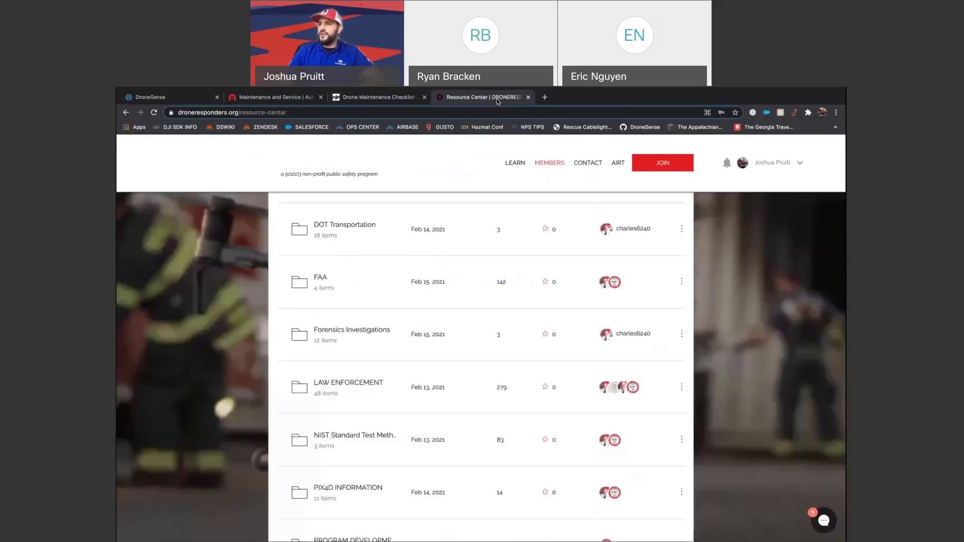
pyautogui.scroll(1, 581, 241)
pyautogui.scroll(9, 581, 241)
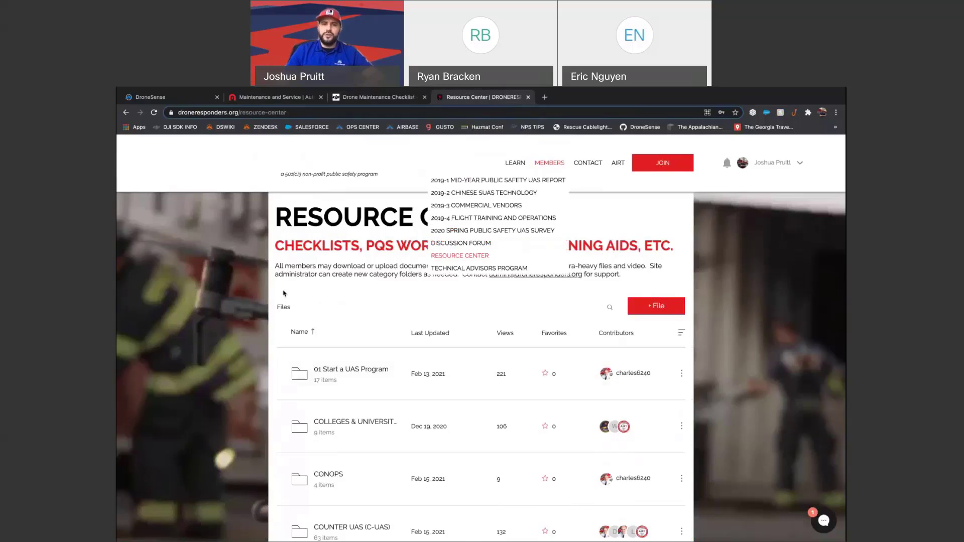
pyautogui.scroll(-2, 459, 260)
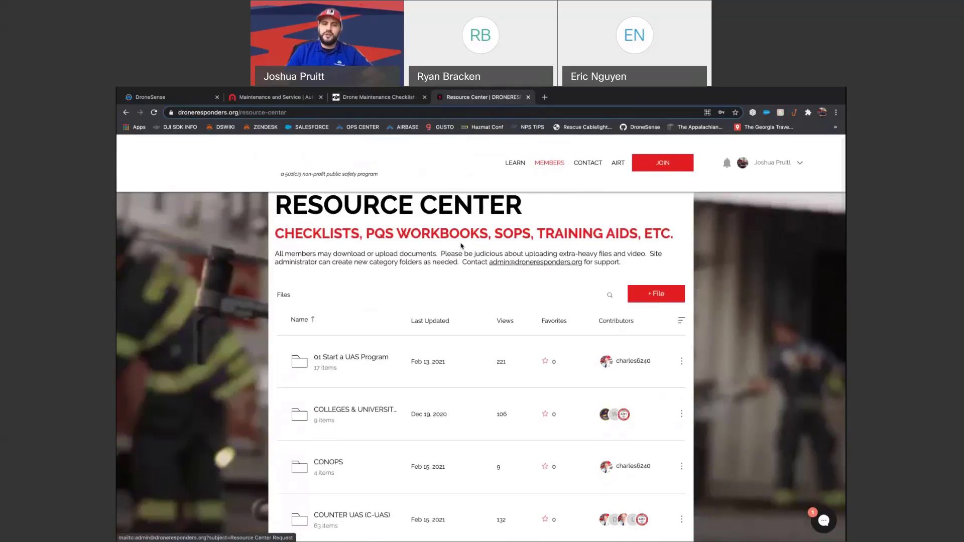
pyautogui.scroll(-3, 500, 310)
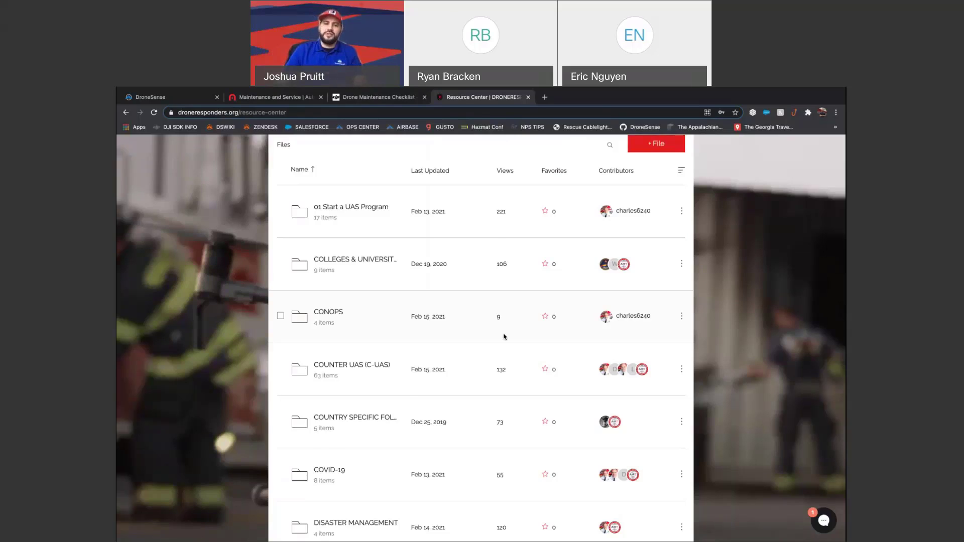
pyautogui.scroll(-4, 506, 308)
pyautogui.scroll(-3, 505, 337)
pyautogui.scroll(-3, 488, 344)
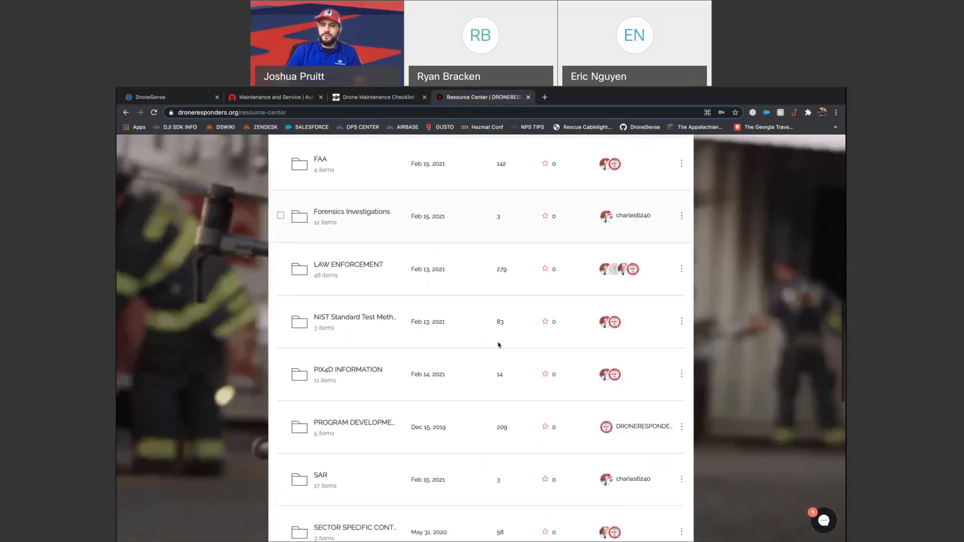
pyautogui.scroll(3, 499, 346)
pyautogui.scroll(10, 499, 345)
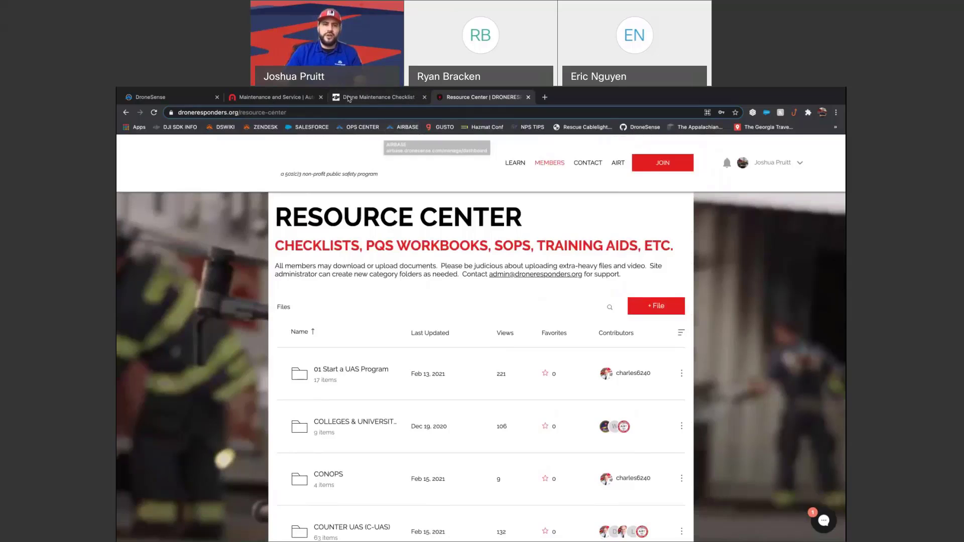
# Step: Start a new DroneSense maintenance procedure named 'Mavic 2 Series Maintenance'
pyautogui.click(178, 99)
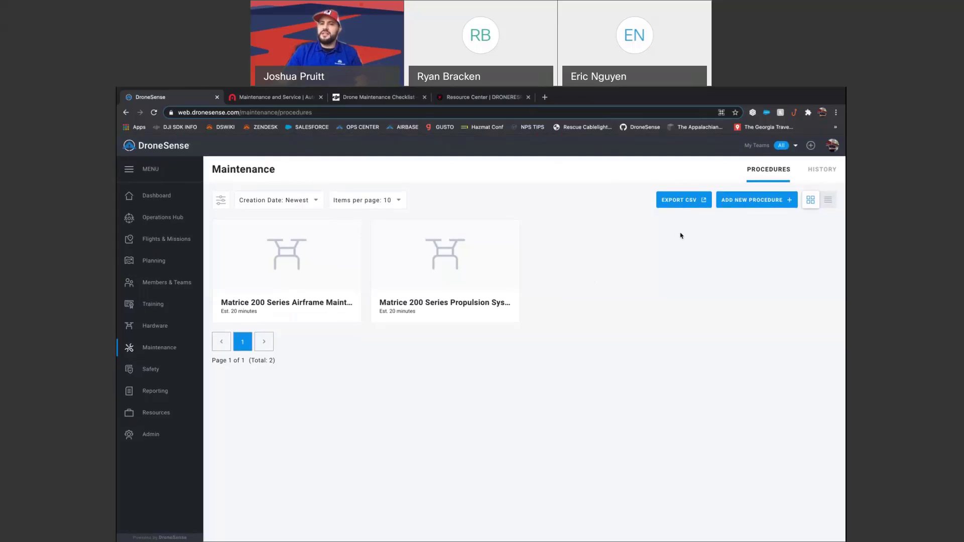
pyautogui.click(757, 199)
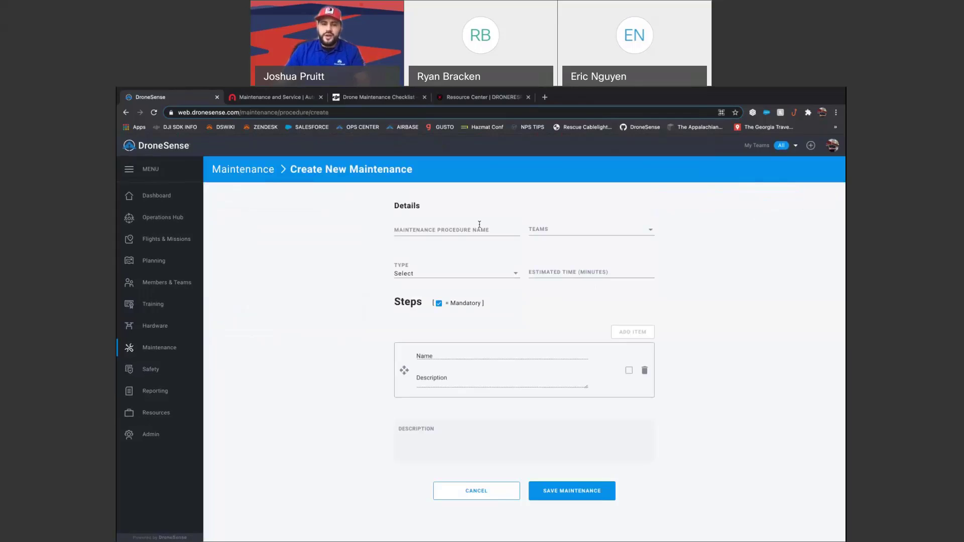
pyautogui.click(480, 224)
pyautogui.write('M')
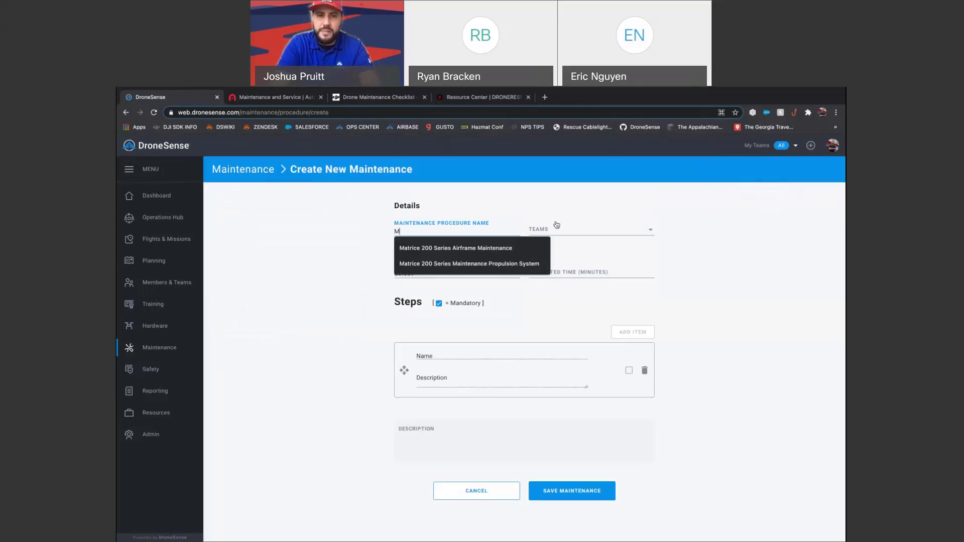
pyautogui.write('avic ')
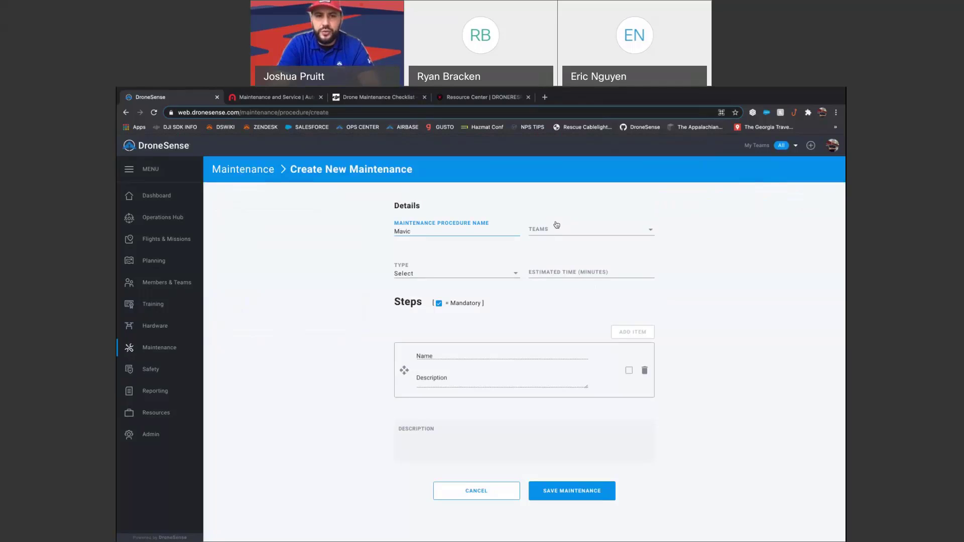
pyautogui.write('2 Series Maintenance')
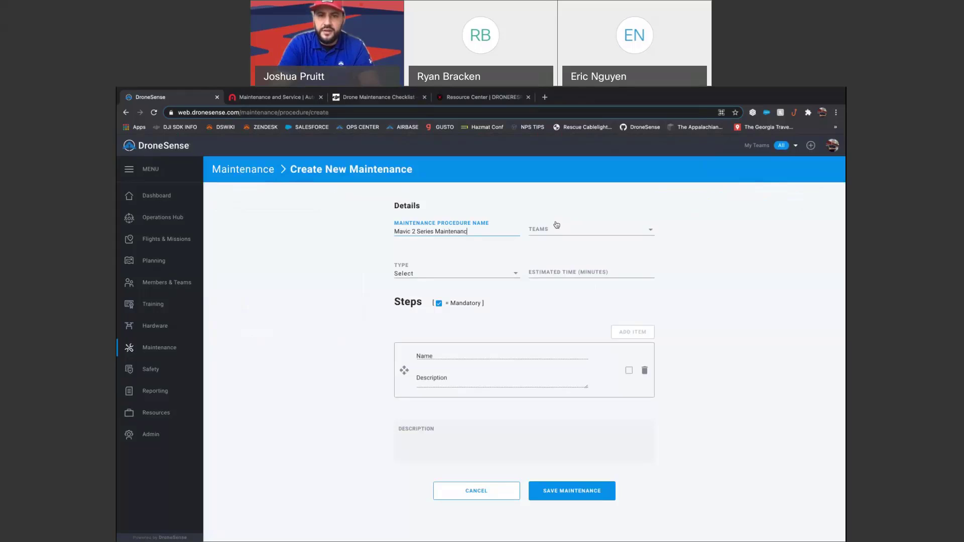
# Step: Assign the procedure to all teams, with type Drone and a 30-minute estimated time
pyautogui.click(648, 236)
pyautogui.click(528, 233)
pyautogui.click(435, 271)
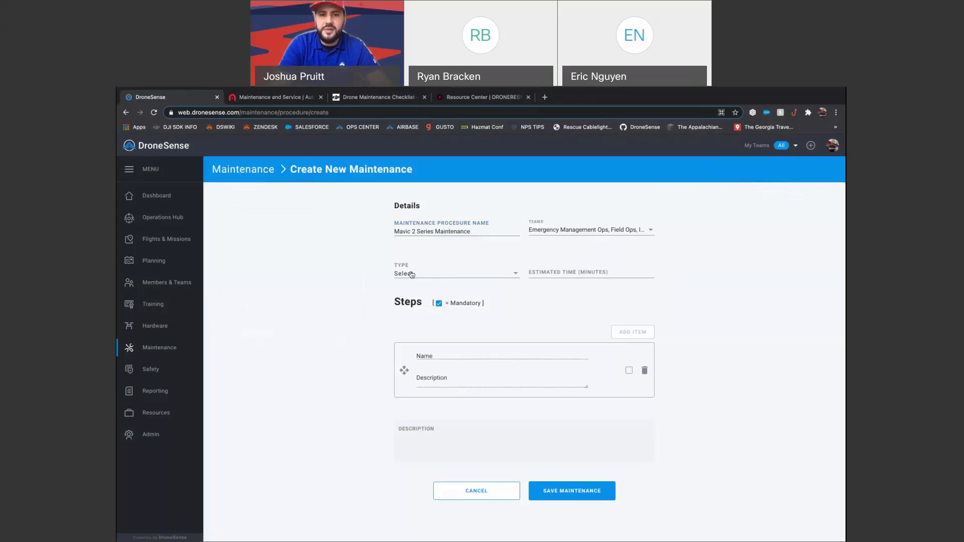
pyautogui.click(411, 275)
pyautogui.click(415, 287)
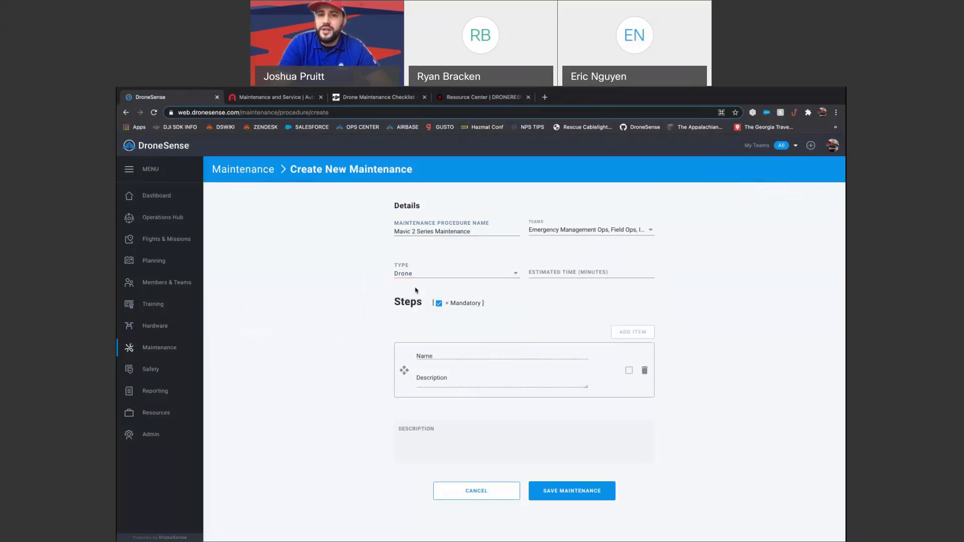
pyautogui.click(566, 273)
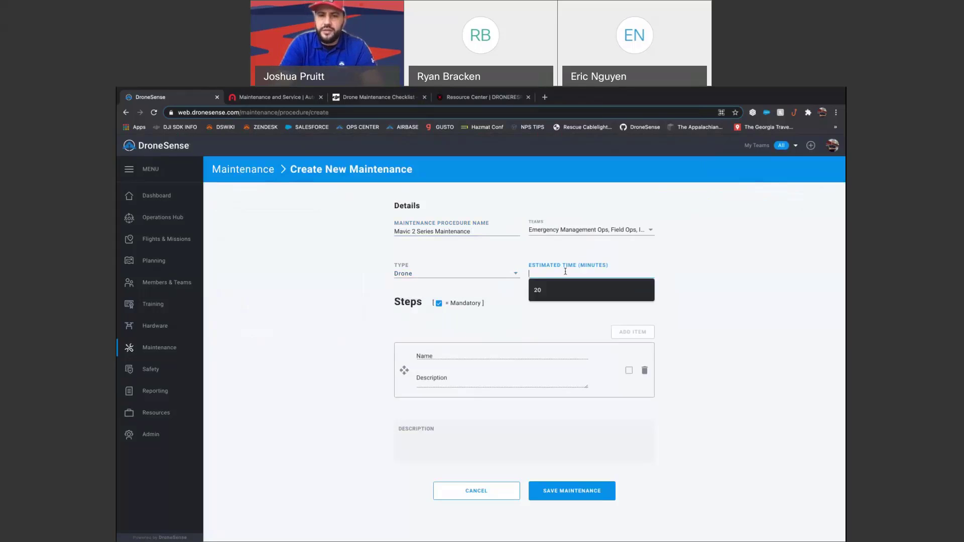
pyautogui.write('30')
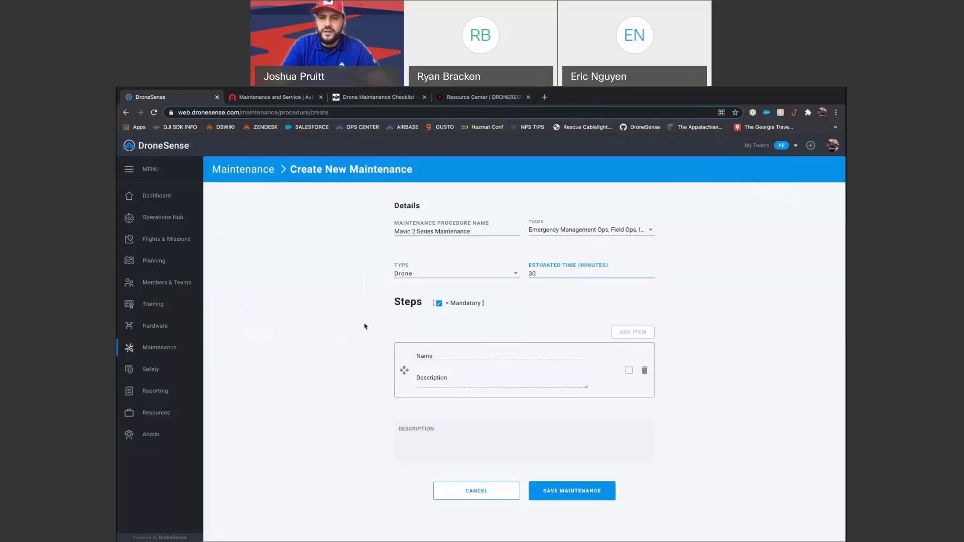
pyautogui.click(663, 335)
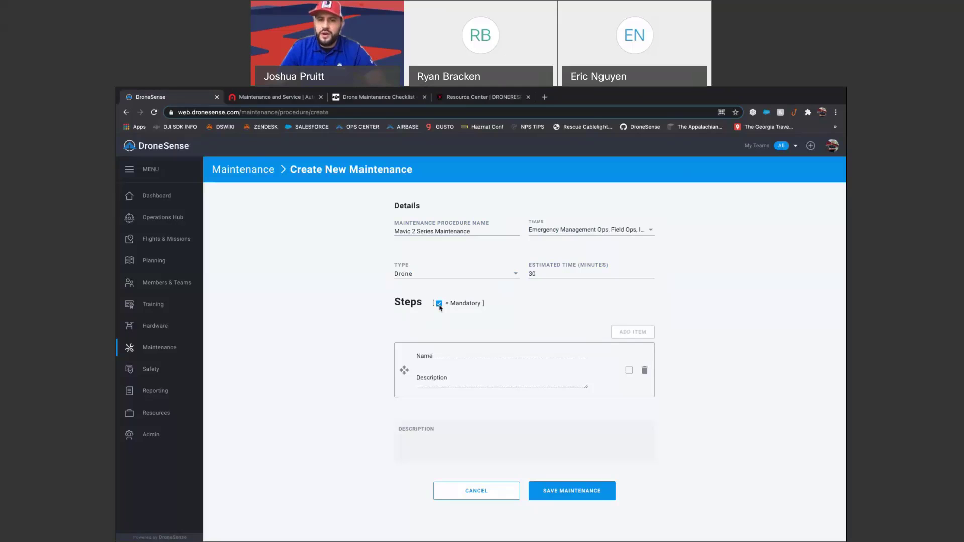
pyautogui.scroll(-1, 482, 433)
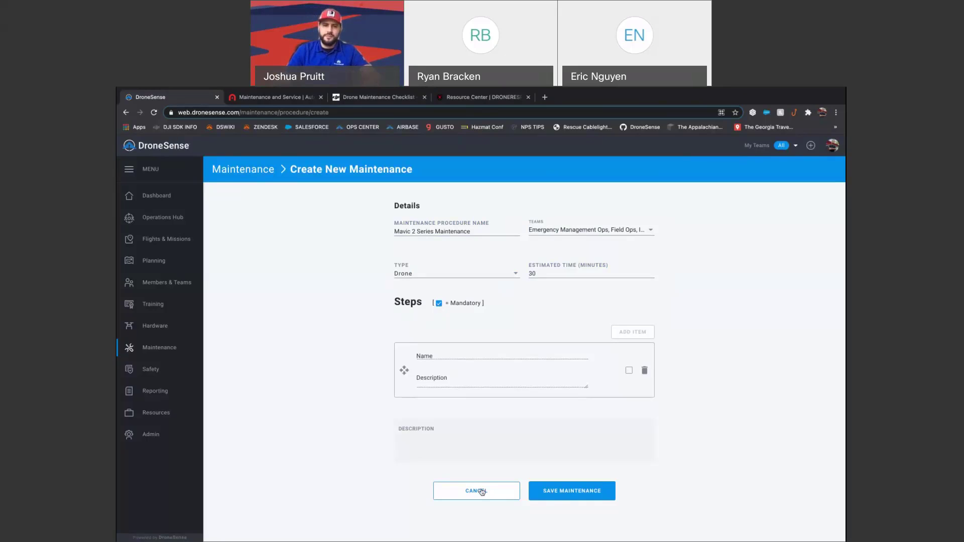
# Step: Cancel the unsaved Mavic 2 Series procedure form to return to the procedures list
pyautogui.click(482, 493)
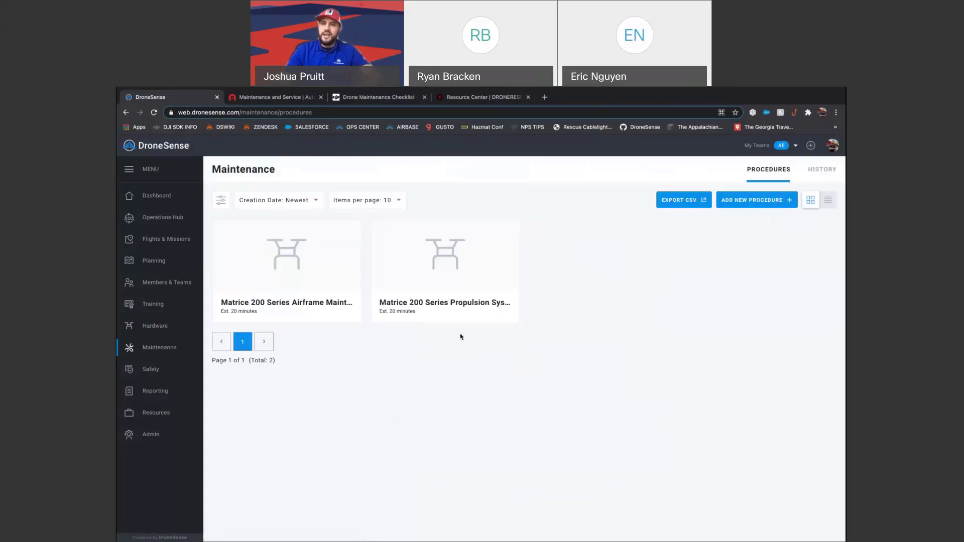